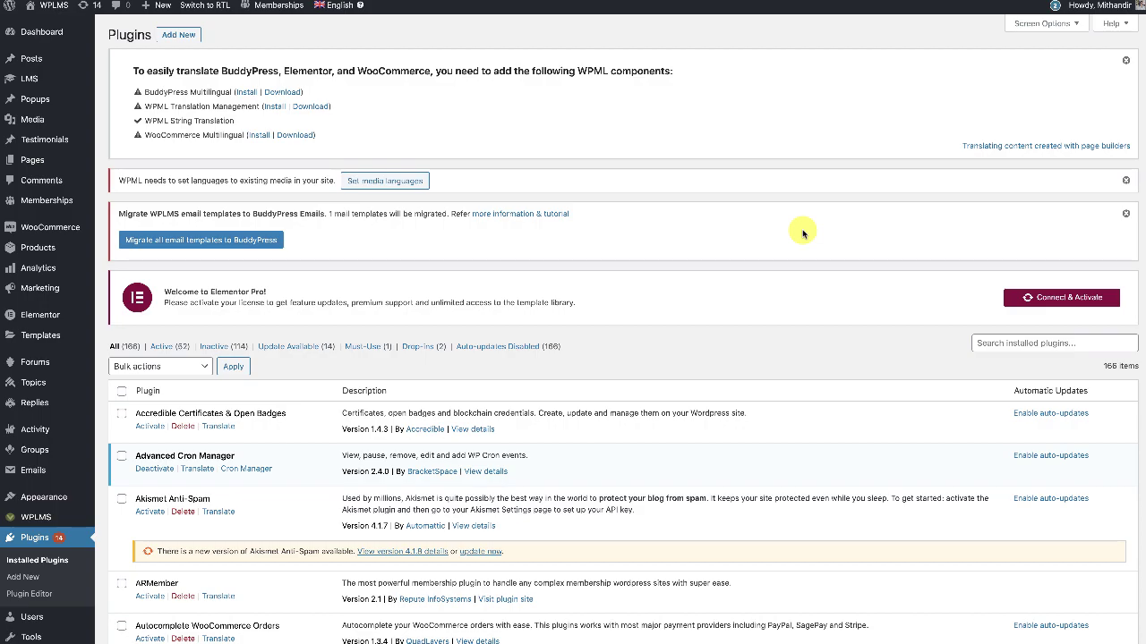
# Step: Scroll through the 168 installed plugins to check the WPML components, and bring up the WPML submenu
pyautogui.scroll(-20, 428, 112)
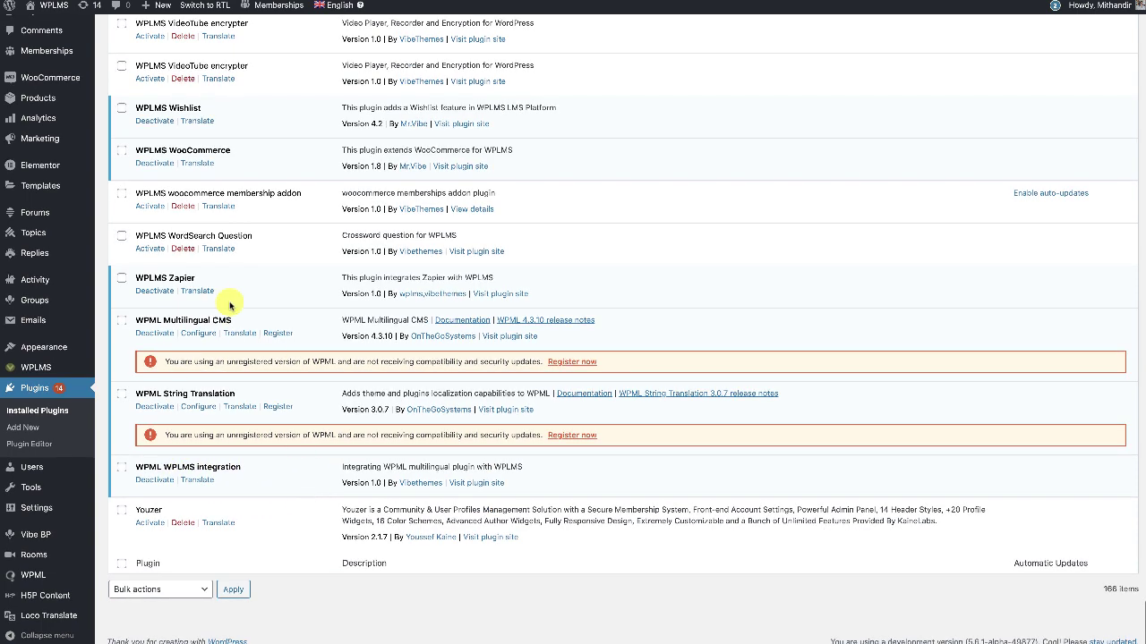
pyautogui.scroll(5, 273, 441)
pyautogui.scroll(20, 273, 441)
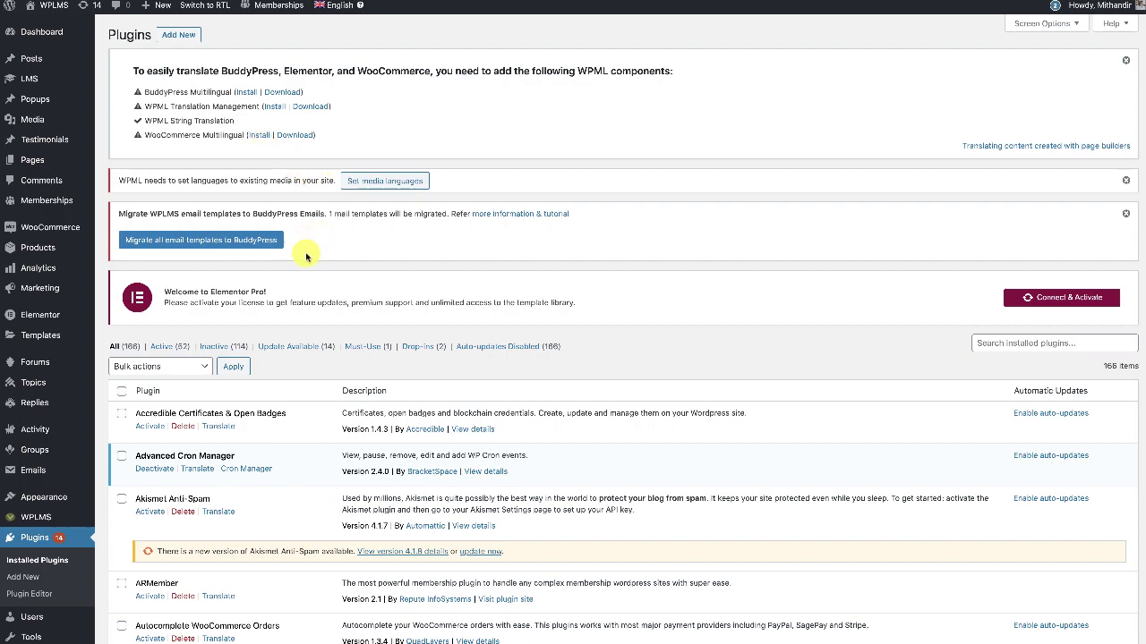
pyautogui.scroll(-20, 306, 257)
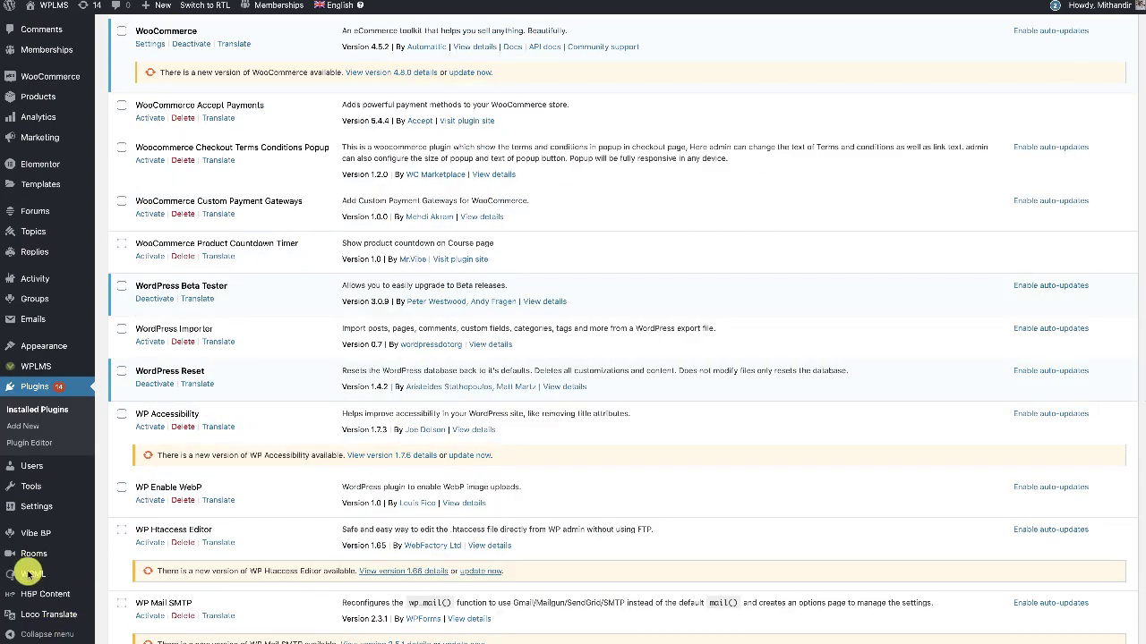
pyautogui.moveTo(29, 574)
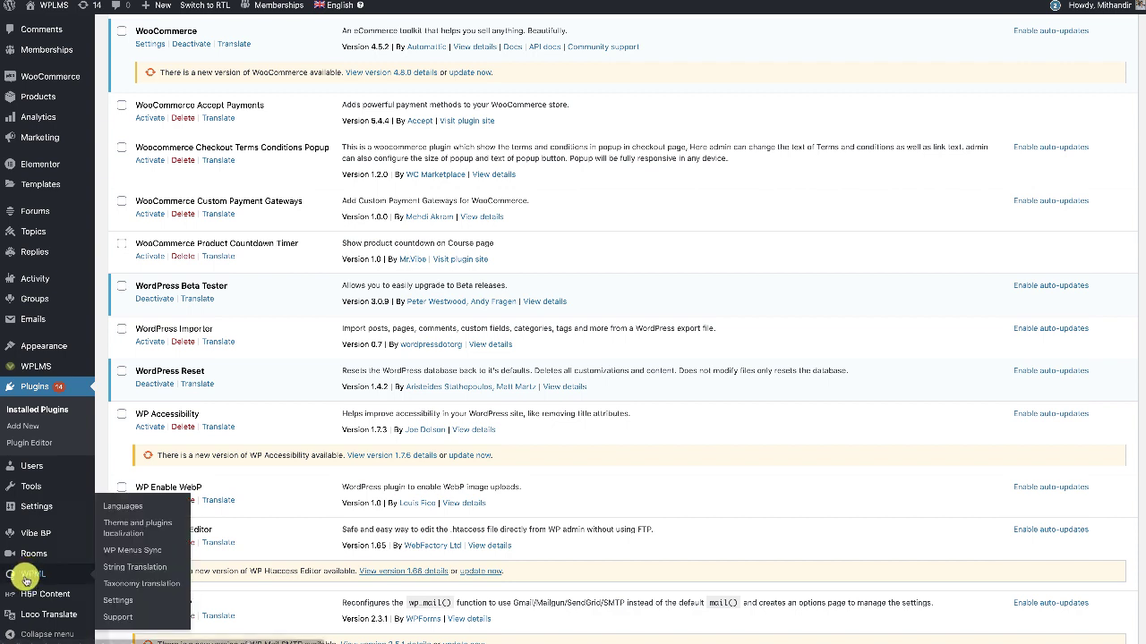
# Step: Open WPML > Languages and review its settings sections
pyautogui.click(122, 508)
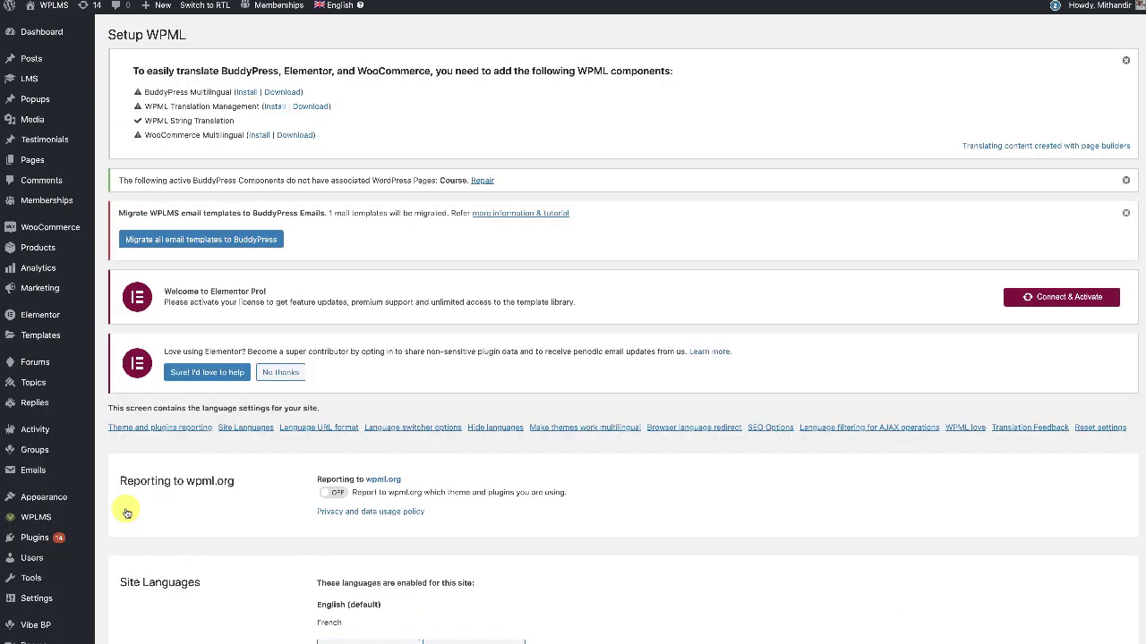
pyautogui.scroll(-5, 126, 511)
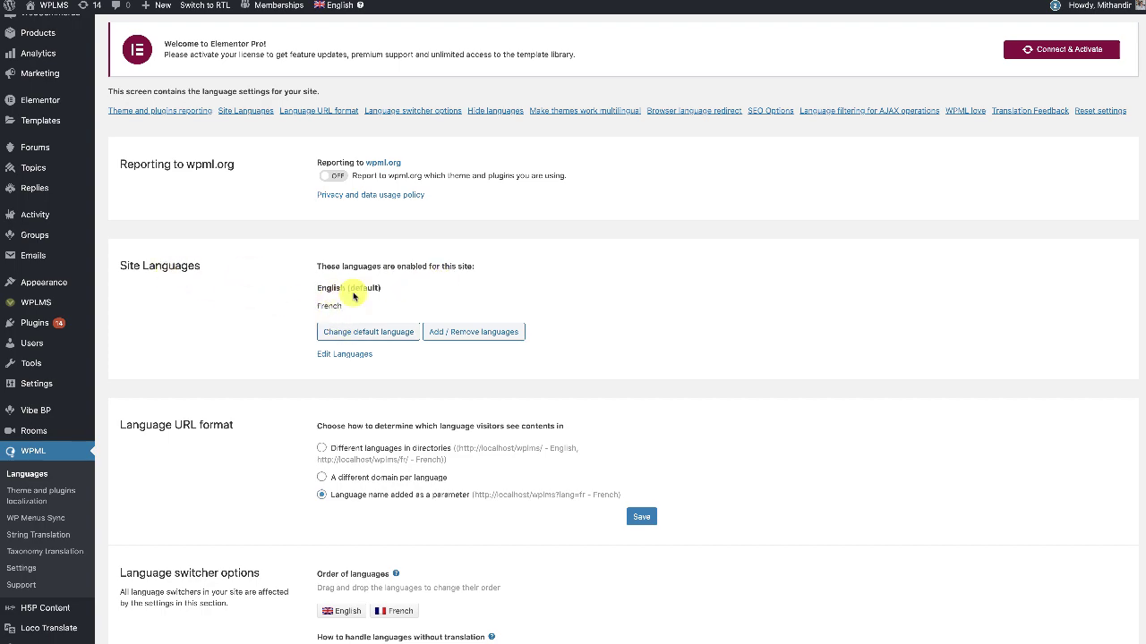
pyautogui.scroll(-3, 351, 315)
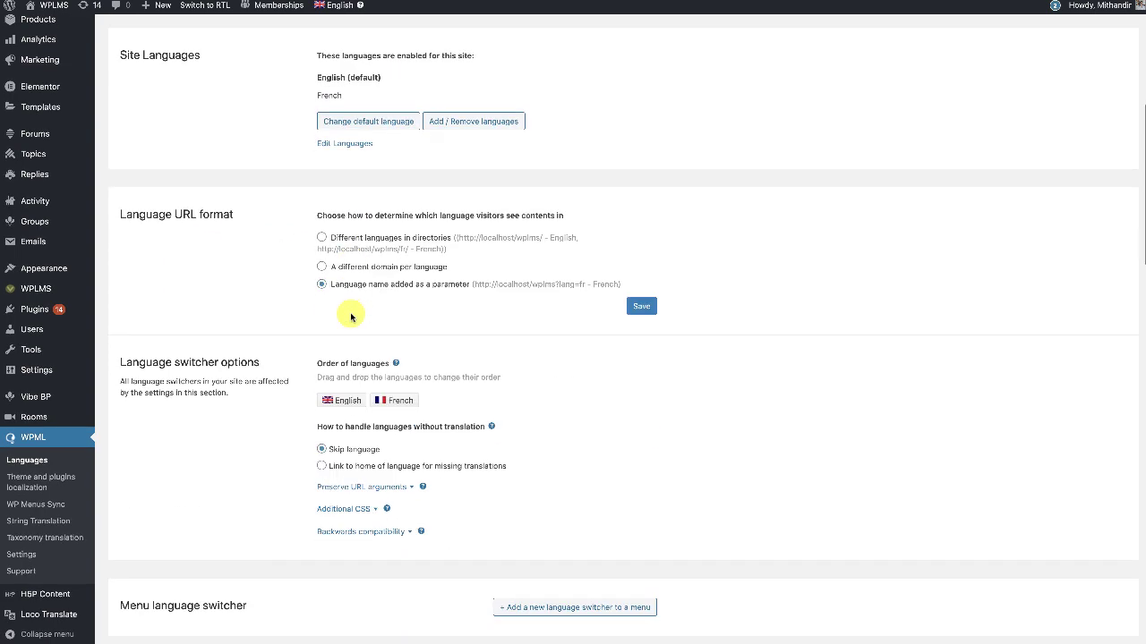
pyautogui.scroll(3, 351, 315)
pyautogui.scroll(-2, 351, 315)
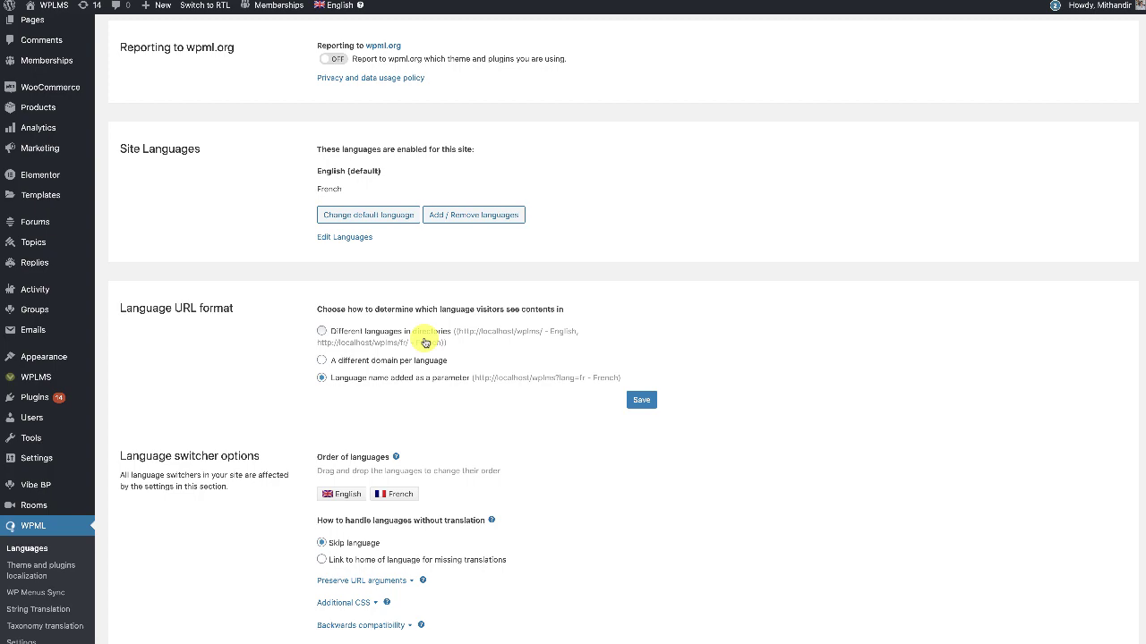
pyautogui.scroll(-2, 426, 394)
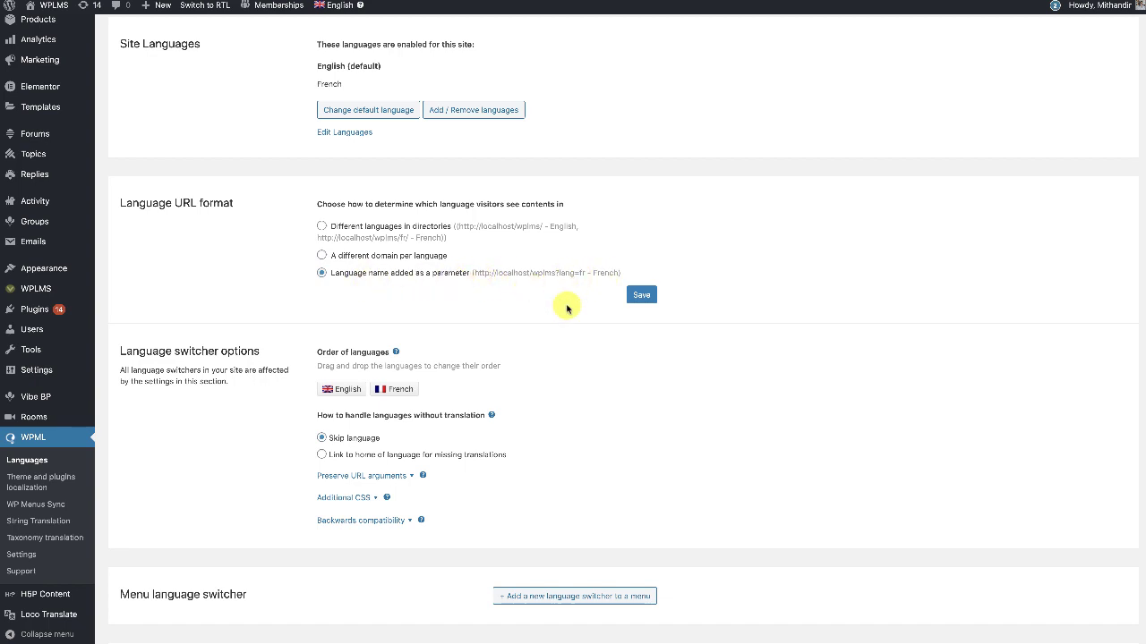
pyautogui.scroll(-5, 566, 309)
pyautogui.scroll(2, 566, 308)
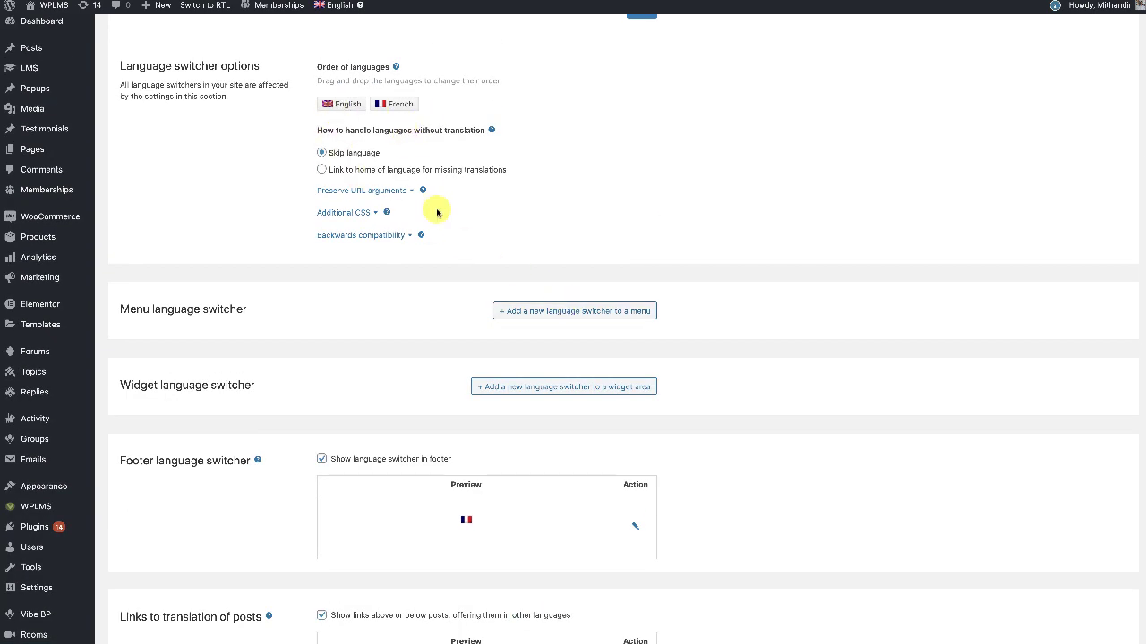
pyautogui.scroll(-3, 430, 192)
pyautogui.scroll(-3, 444, 231)
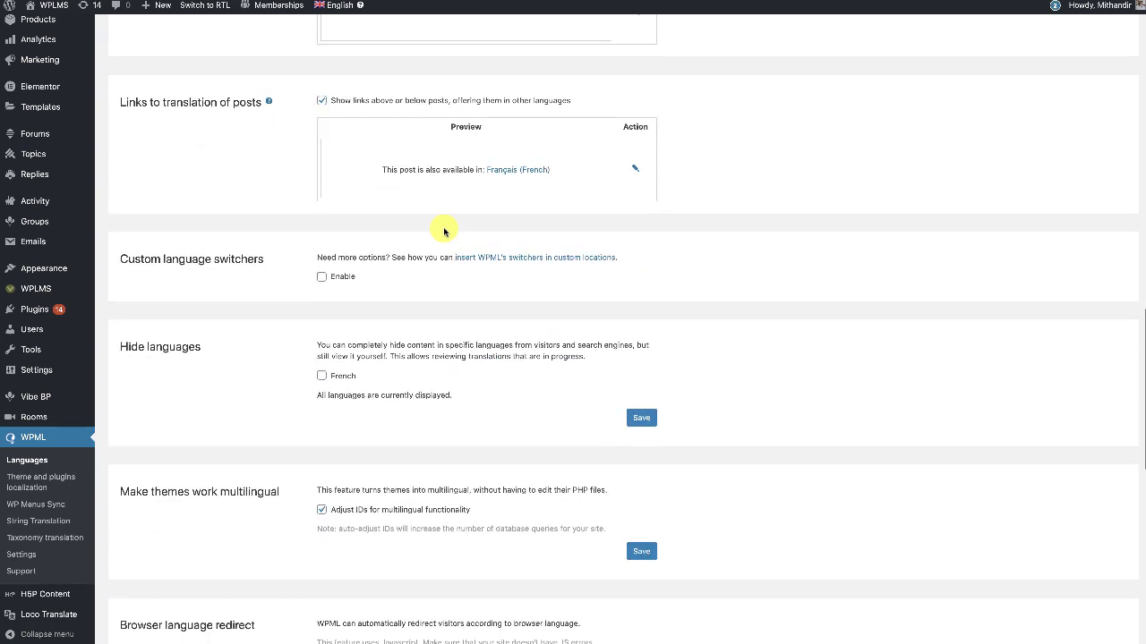
pyautogui.scroll(-2, 444, 232)
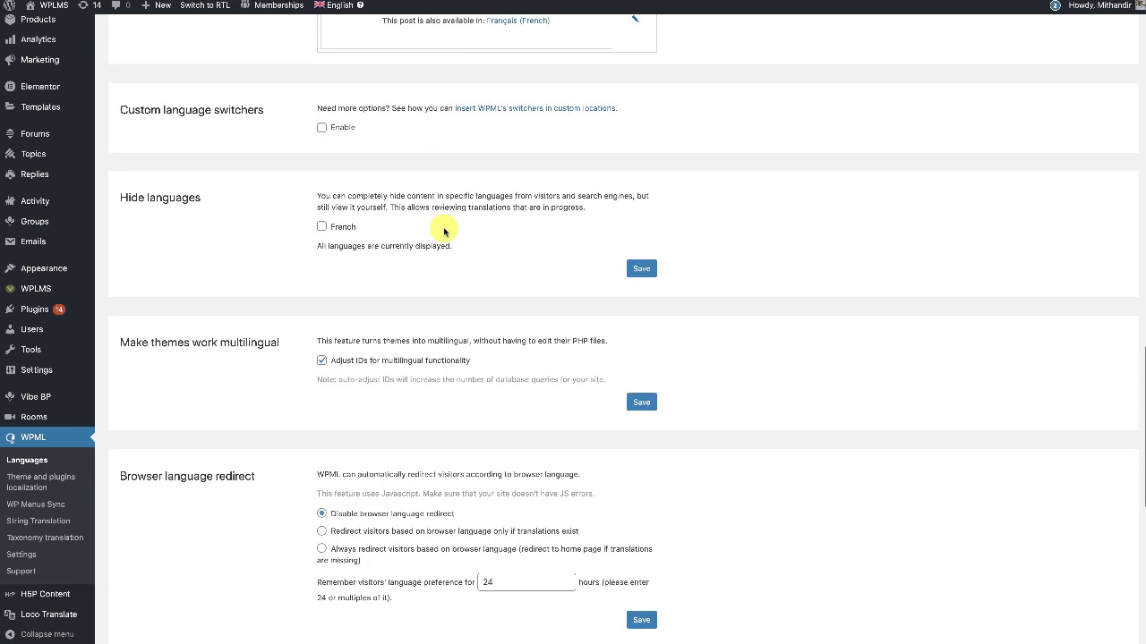
pyautogui.scroll(-2, 444, 232)
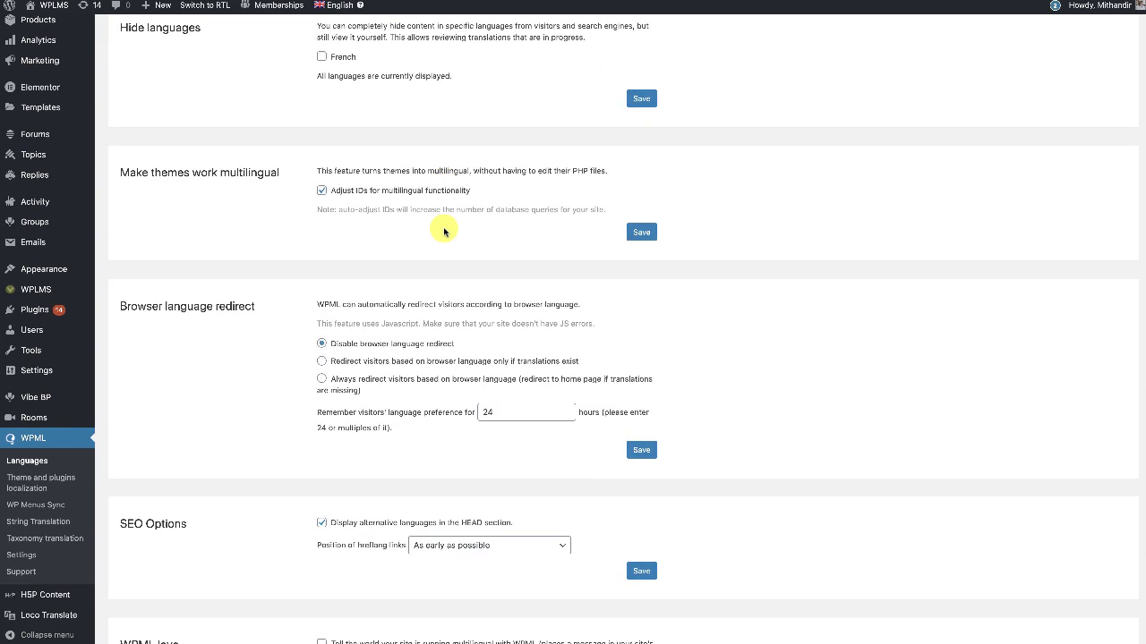
pyautogui.scroll(-4, 444, 232)
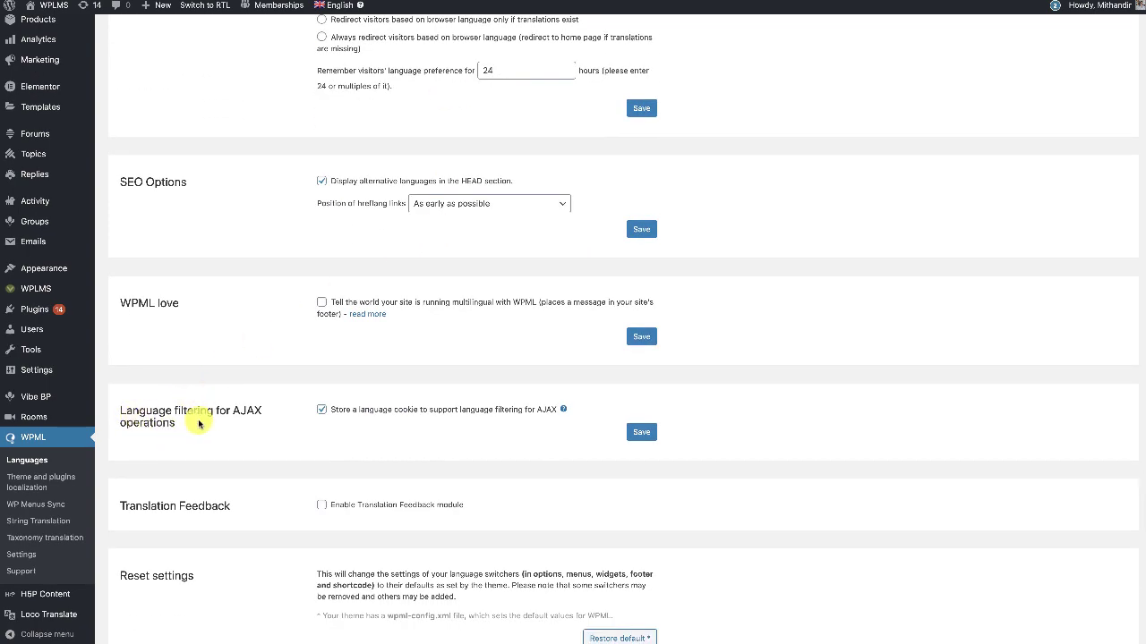
# Step: Untick and re-tick 'Store a language cookie' so AJAX filtering keeps the cookie enabled
pyautogui.click(322, 411)
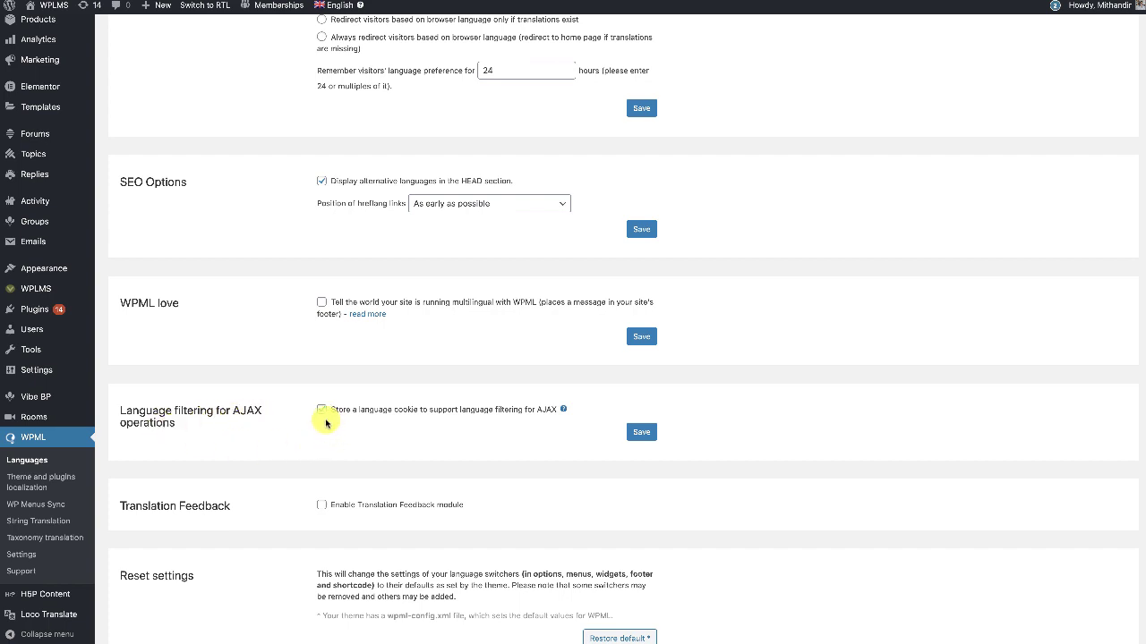
pyautogui.click(322, 413)
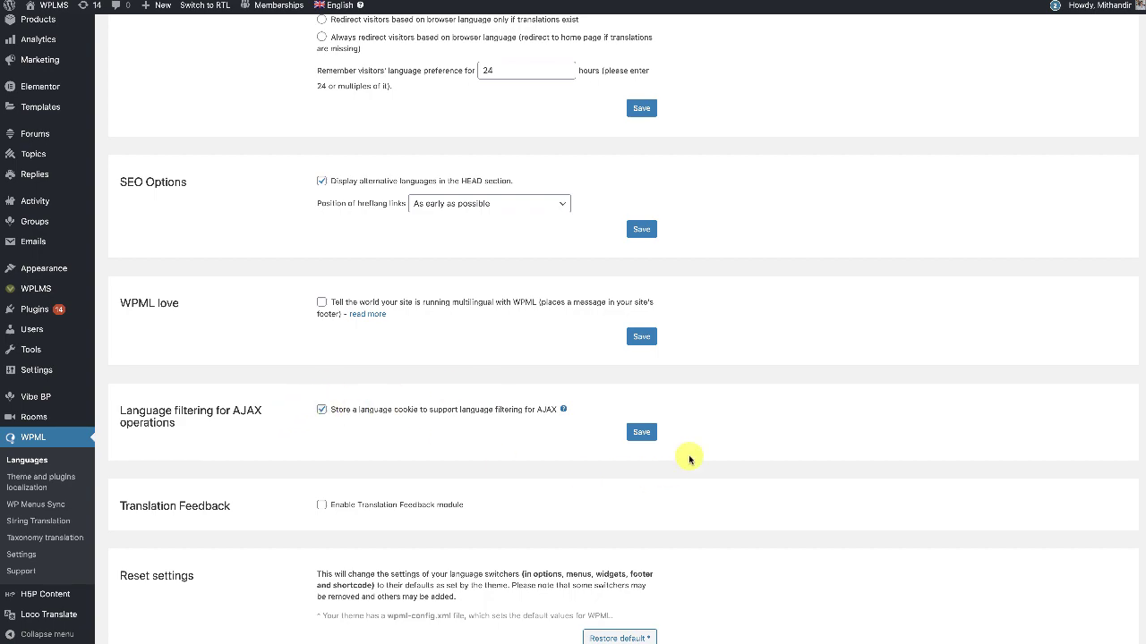
pyautogui.scroll(-1, 686, 460)
pyautogui.scroll(-1, 179, 362)
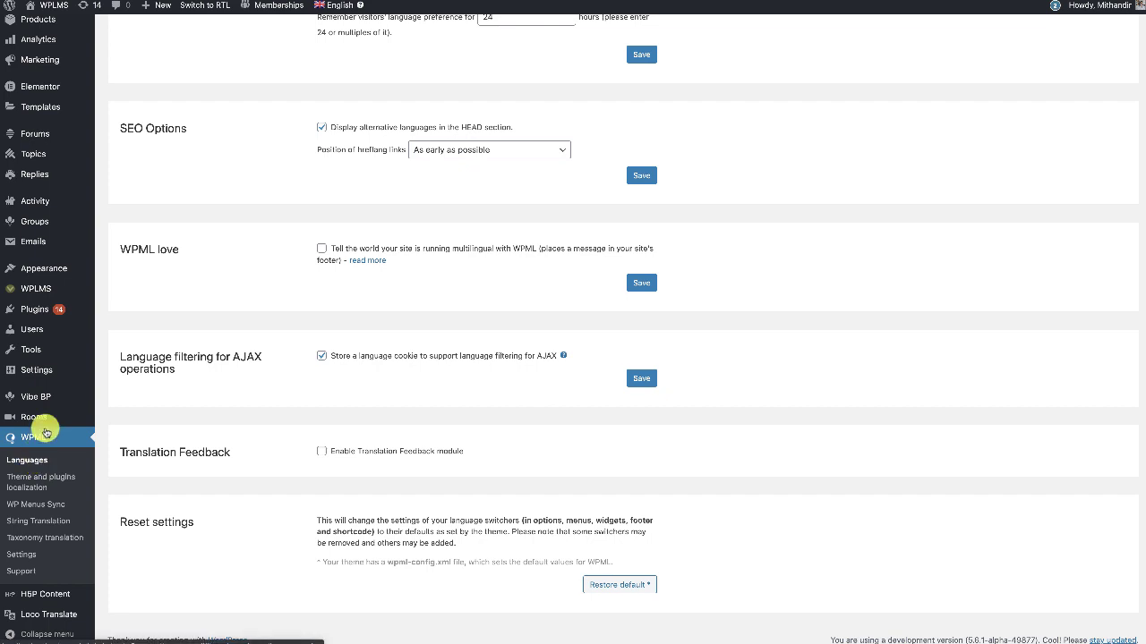
pyautogui.moveTo(35, 402)
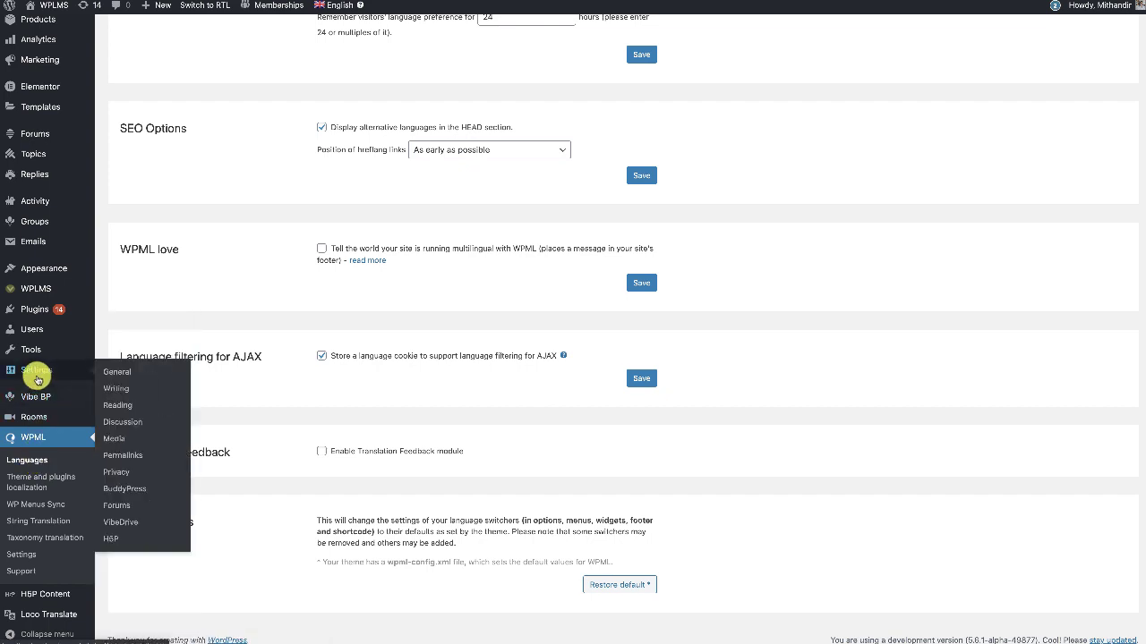
pyautogui.moveTo(27, 268)
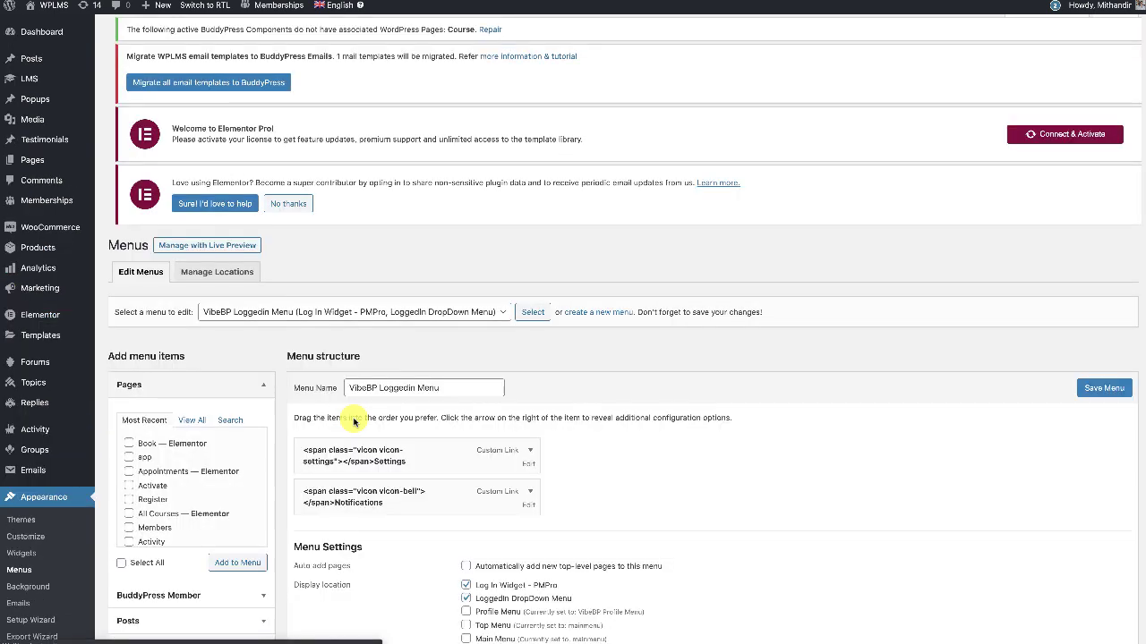
# Step: Check the VibeBP Loggedin Menu's language and open its French translation, loggedin_french
pyautogui.scroll(-3, 496, 439)
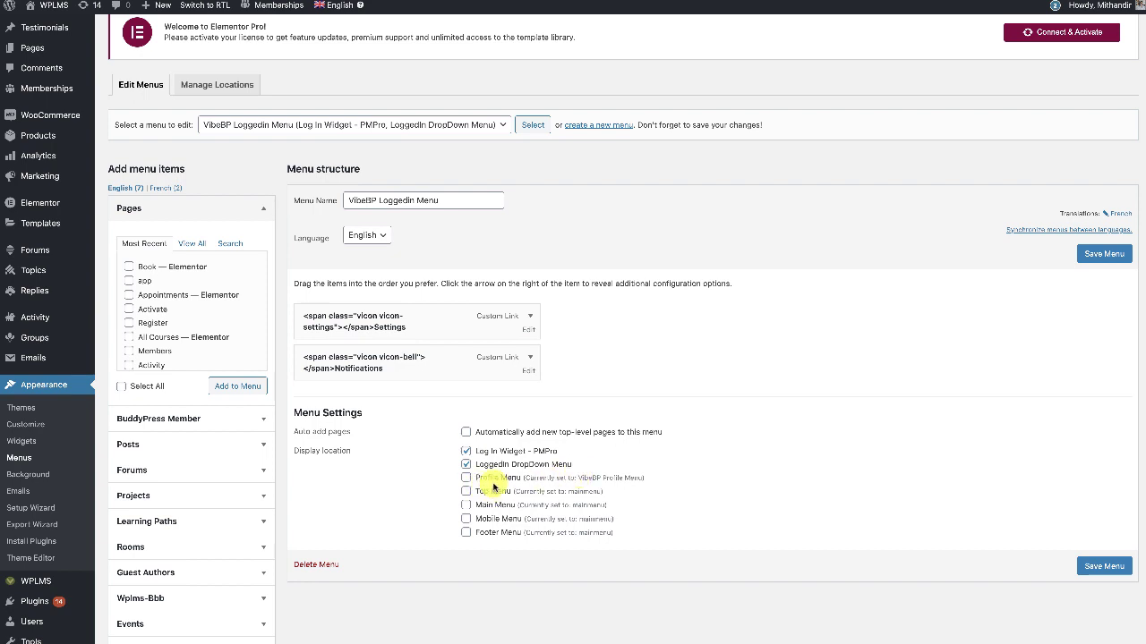
pyautogui.click(386, 237)
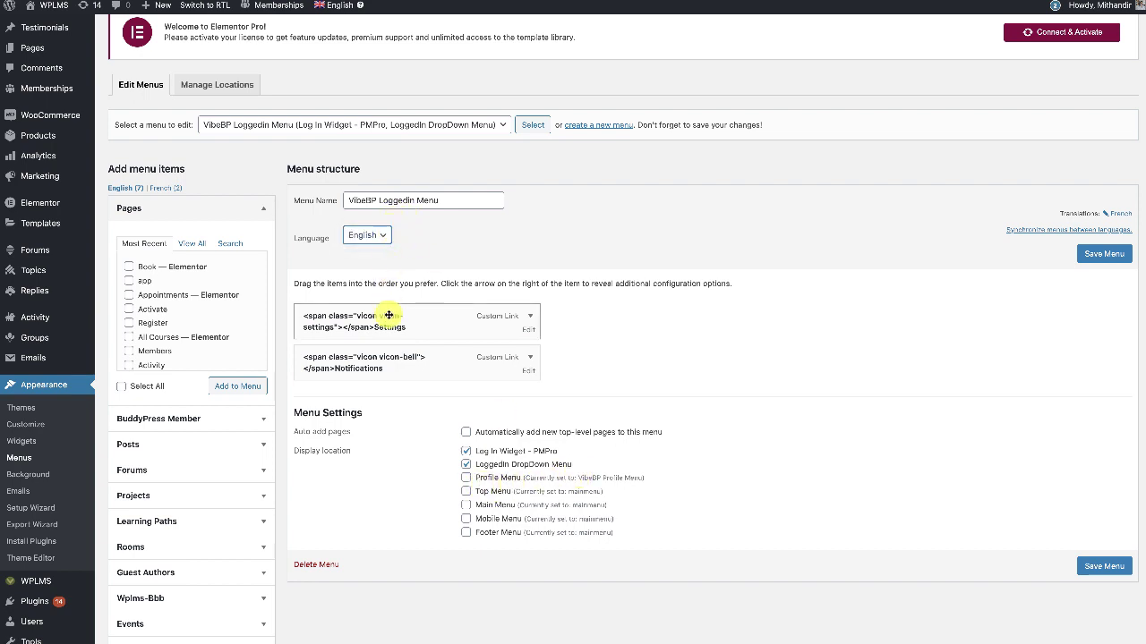
pyautogui.click(1118, 215)
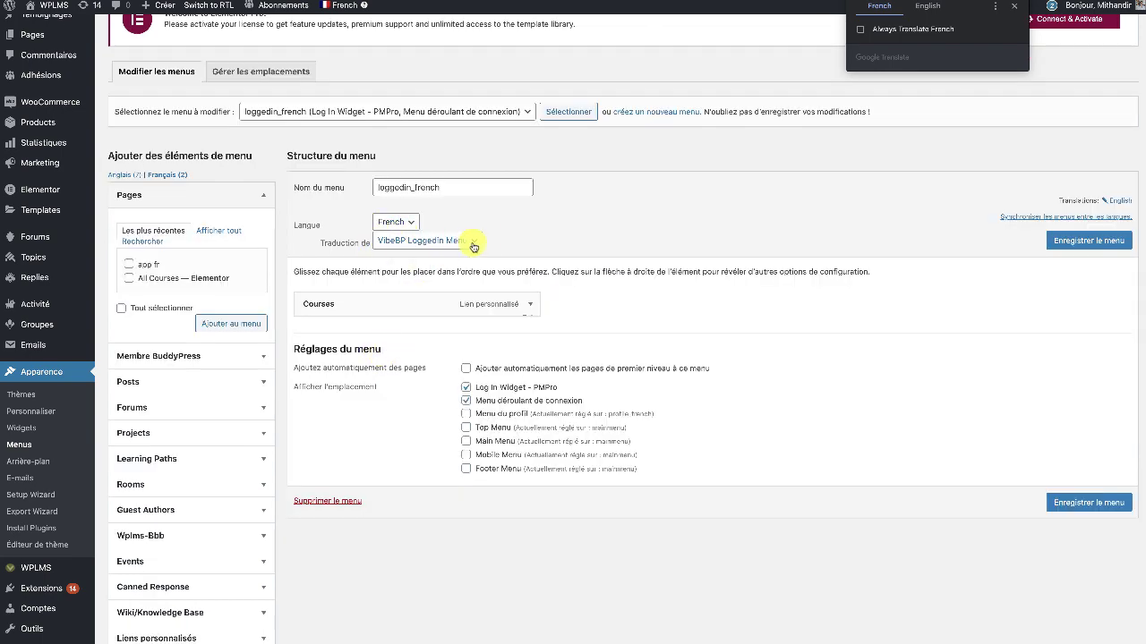
# Step: Select and load the profile_french menu, then scroll through its items
pyautogui.click(521, 112)
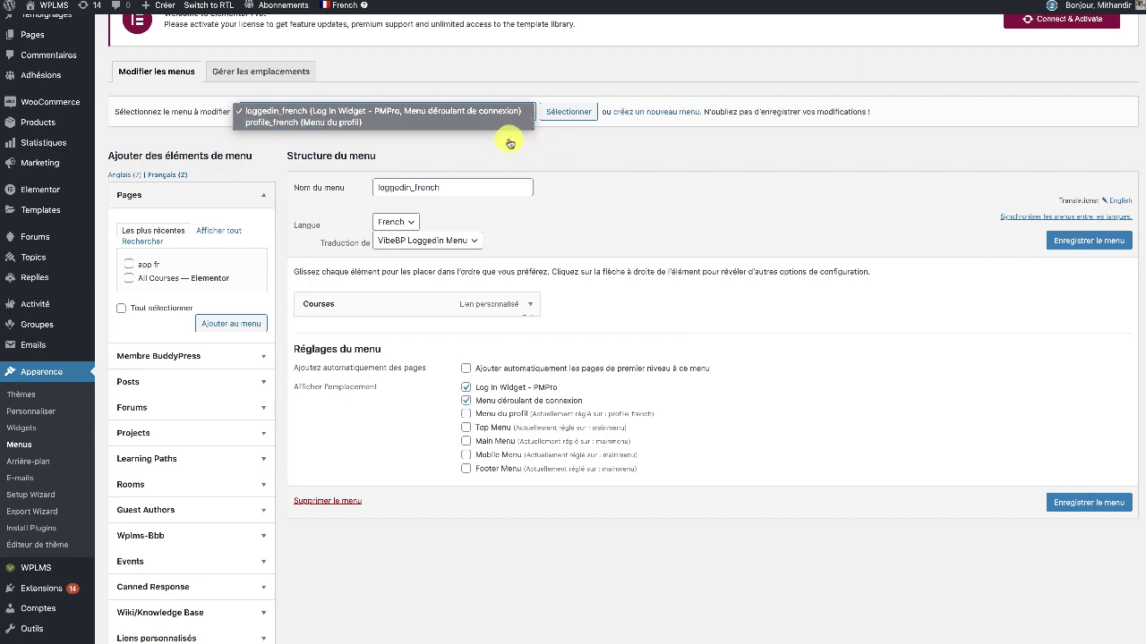
pyautogui.click(511, 121)
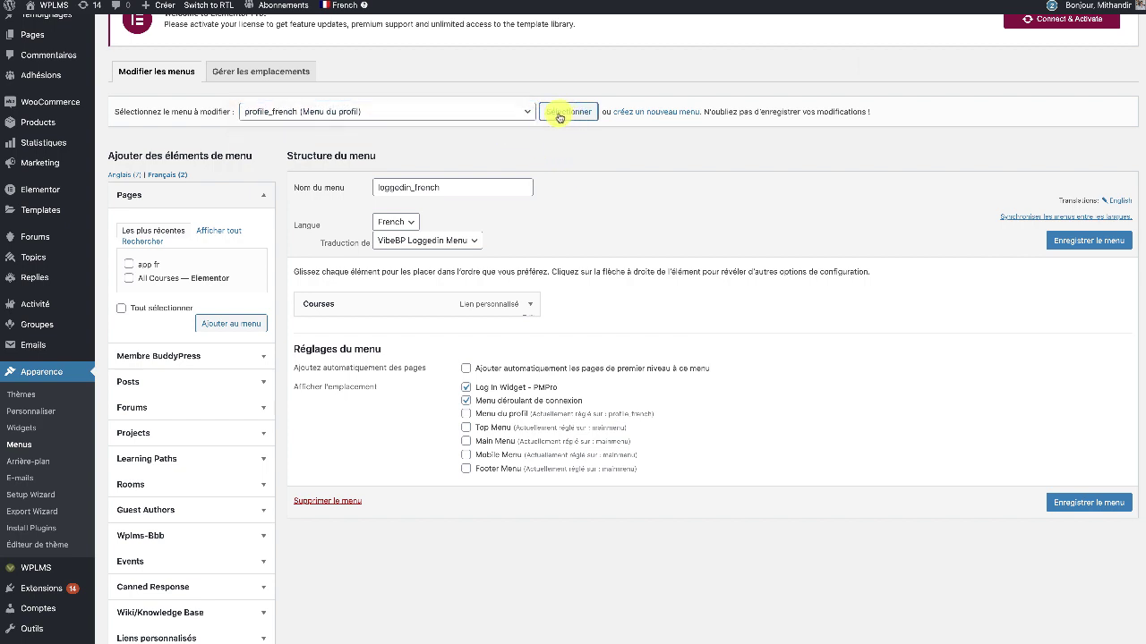
pyautogui.click(560, 114)
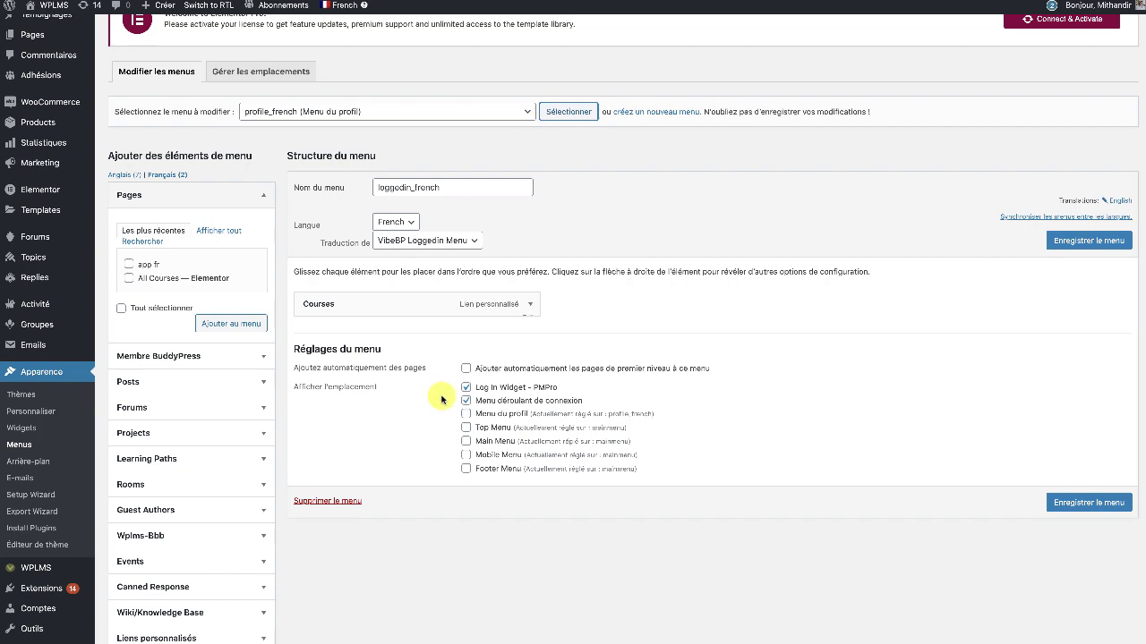
pyautogui.scroll(-3, 442, 400)
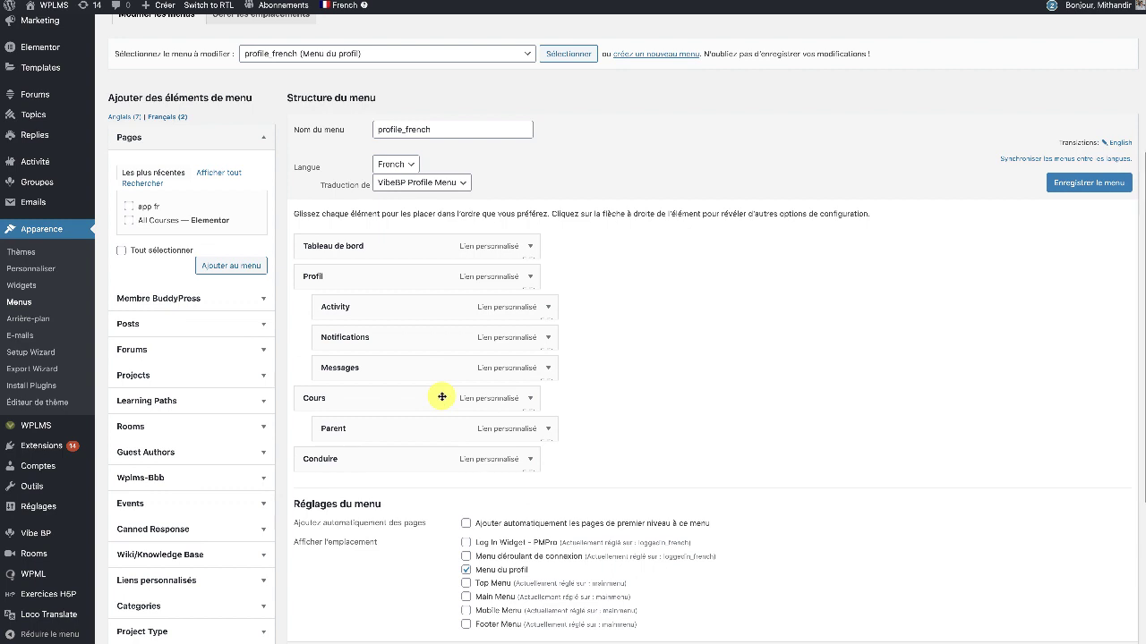
pyautogui.scroll(-2, 383, 129)
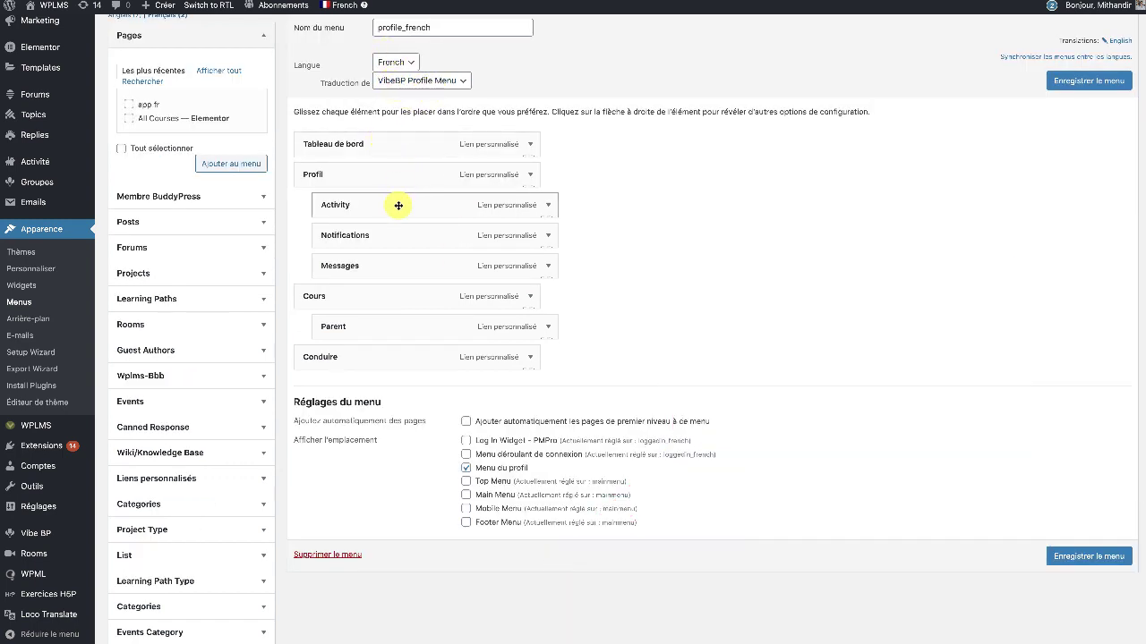
# Step: Expand the Conduire item to check its navigation label, then collapse it again
pyautogui.click(531, 358)
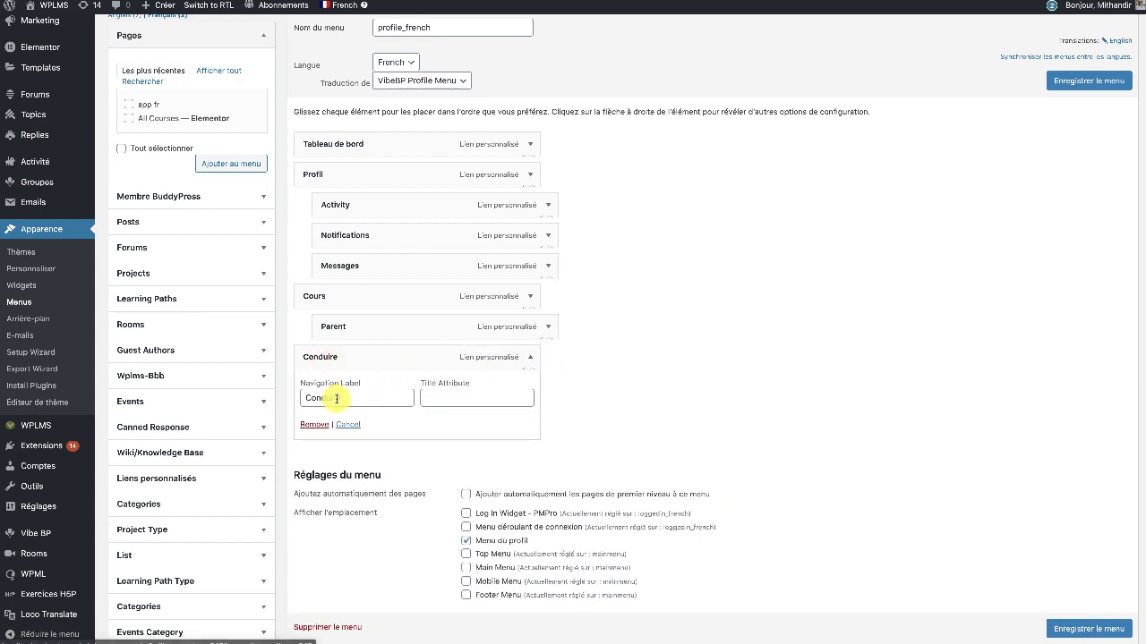
pyautogui.moveTo(358, 399); pyautogui.dragTo(274, 391)
pyautogui.click(532, 358)
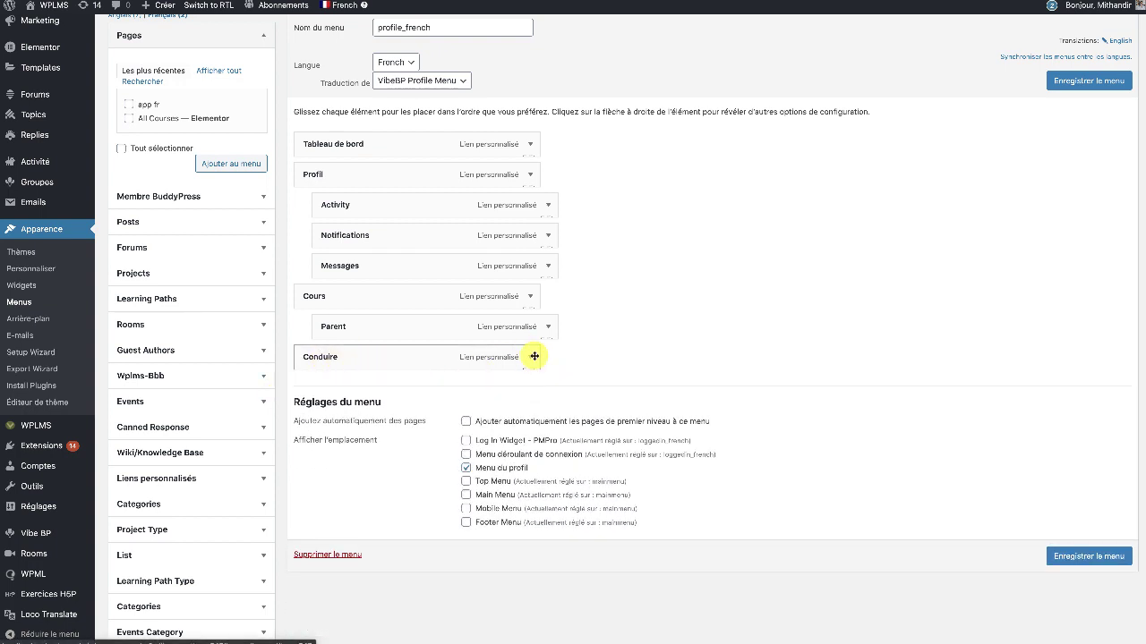
pyautogui.scroll(1, 426, 385)
pyautogui.scroll(1, 426, 385)
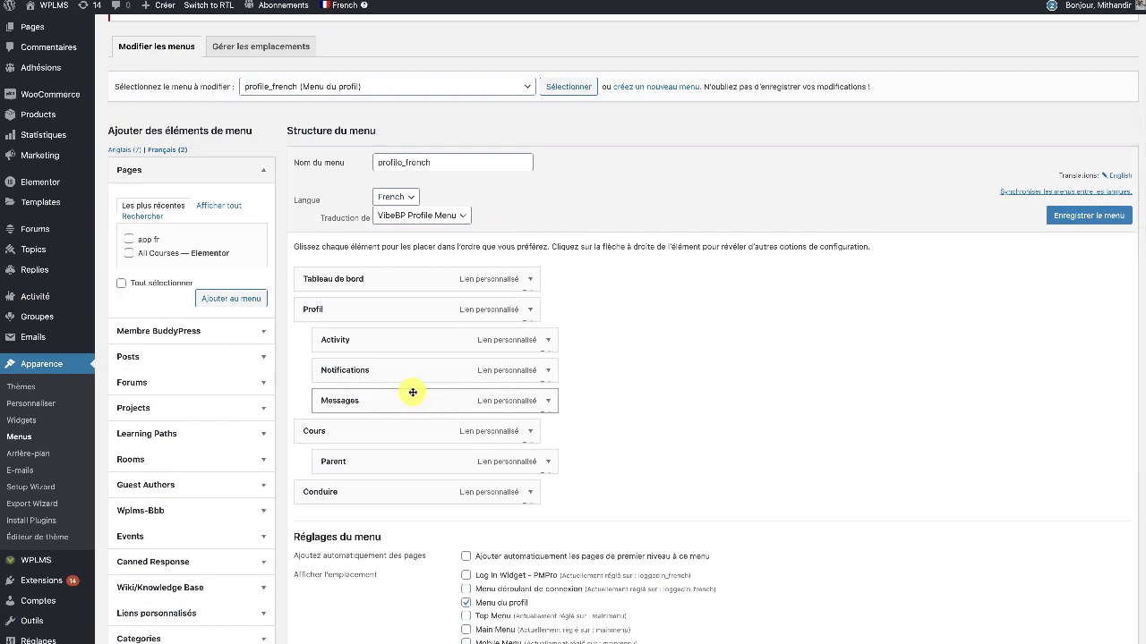
pyautogui.scroll(-3, 413, 391)
pyautogui.scroll(2, 415, 394)
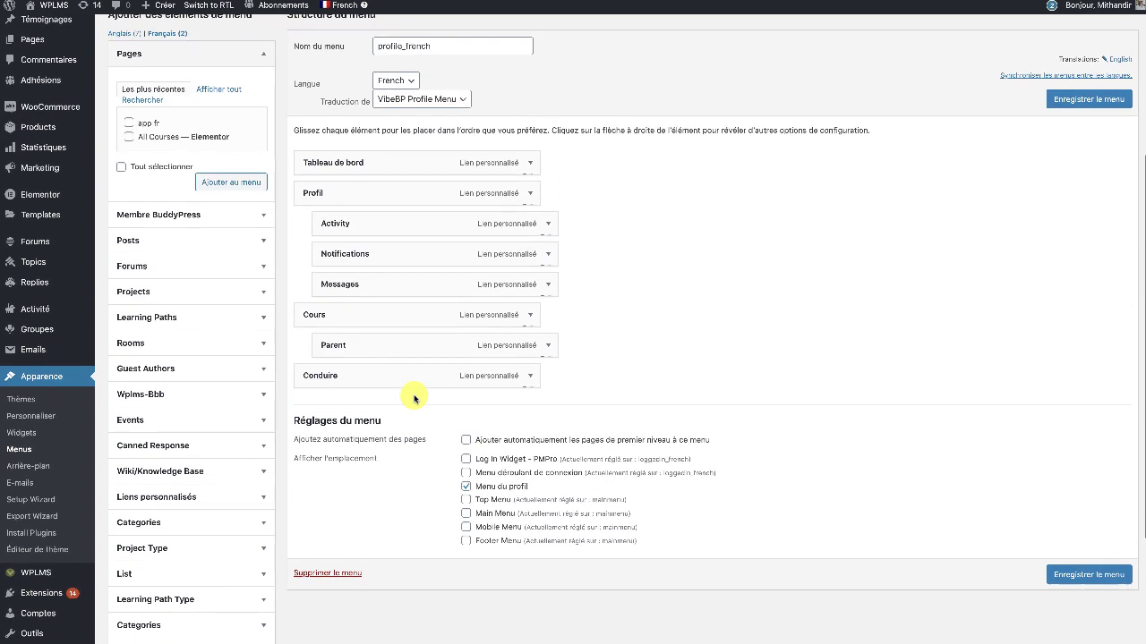
# Step: Go to the Vibe BP Paramètres settings page
pyautogui.moveTo(340, 7)
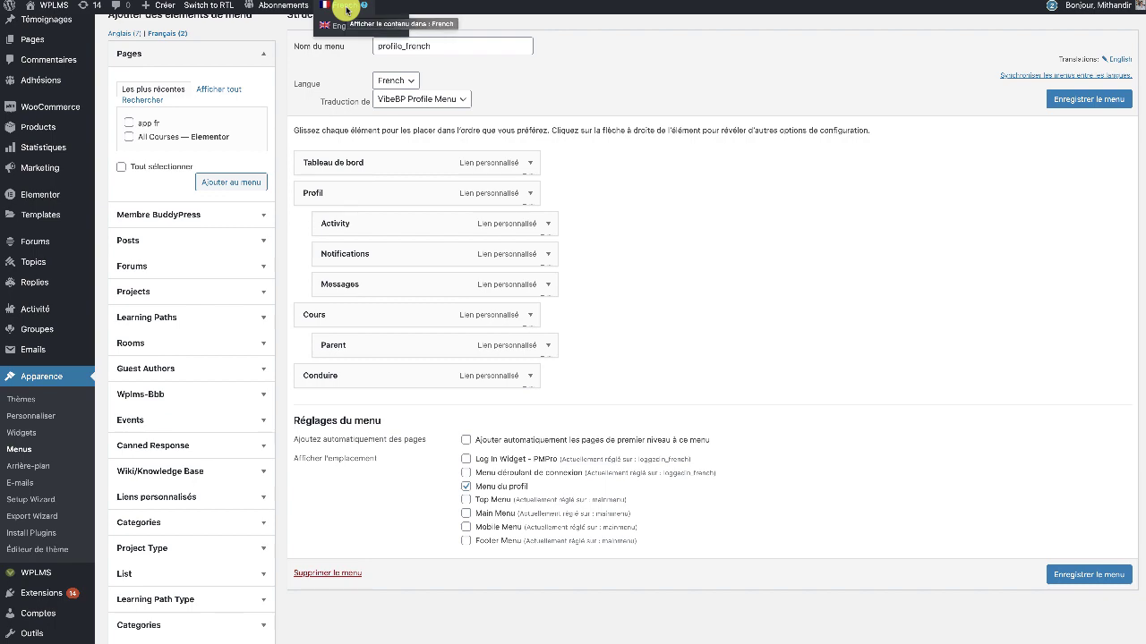
pyautogui.scroll(-3, 205, 394)
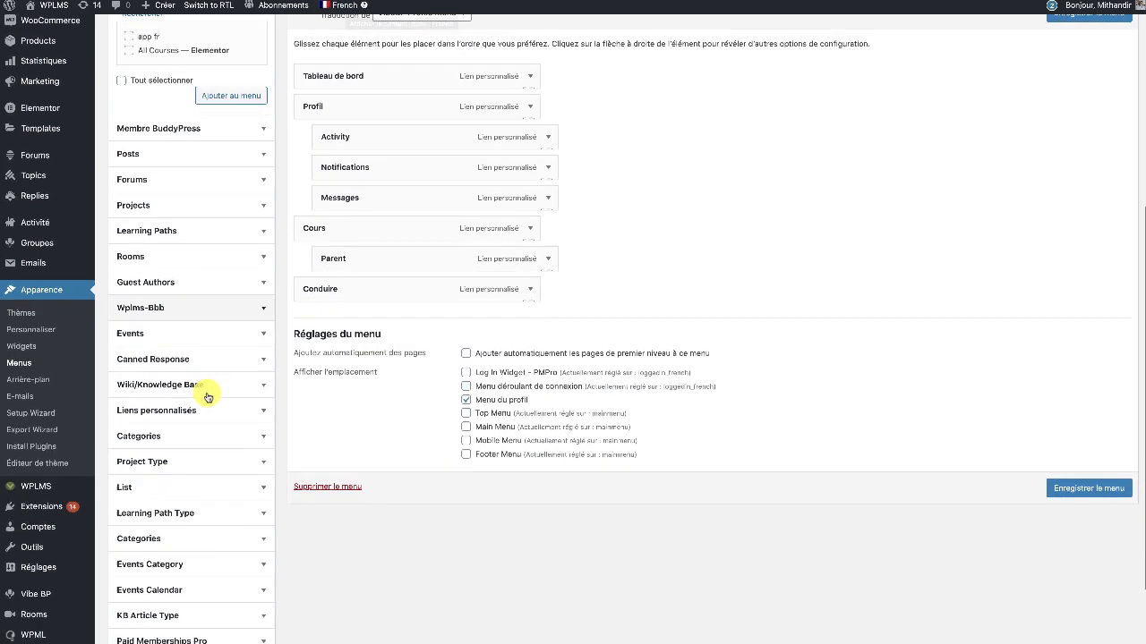
pyautogui.moveTo(88, 566)
pyautogui.scroll(-1, 87, 567)
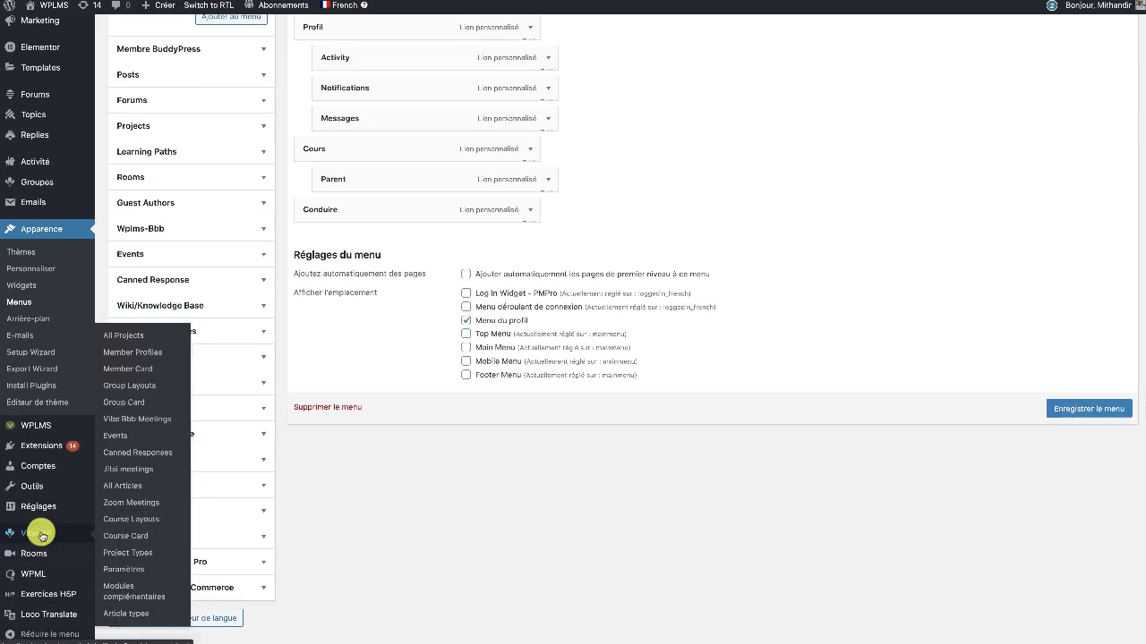
pyautogui.moveTo(33, 541)
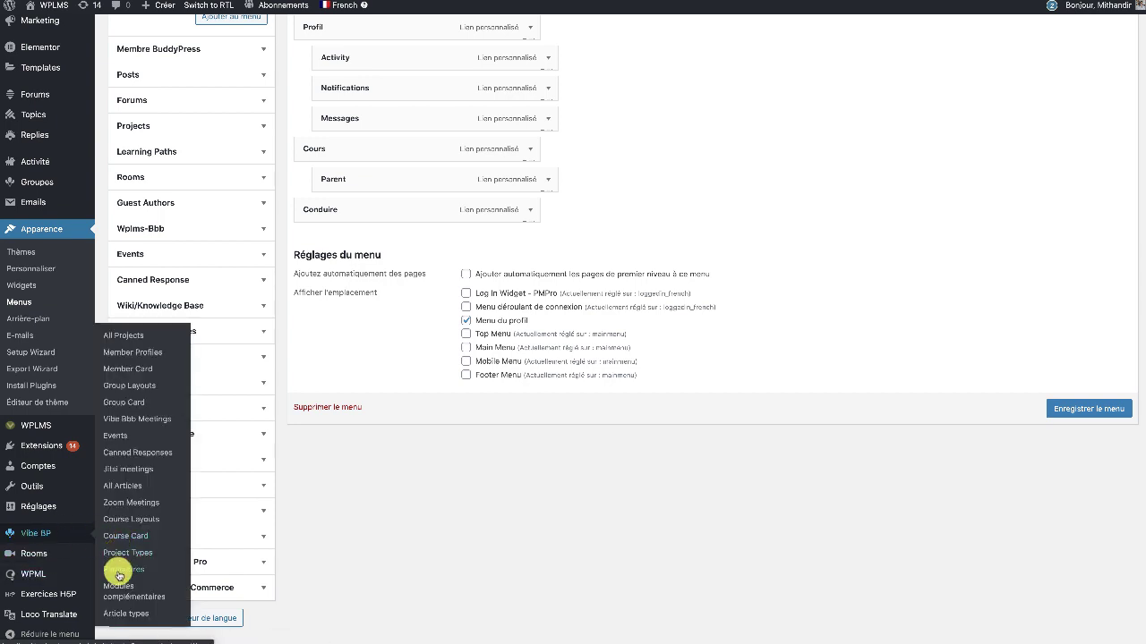
pyautogui.click(119, 574)
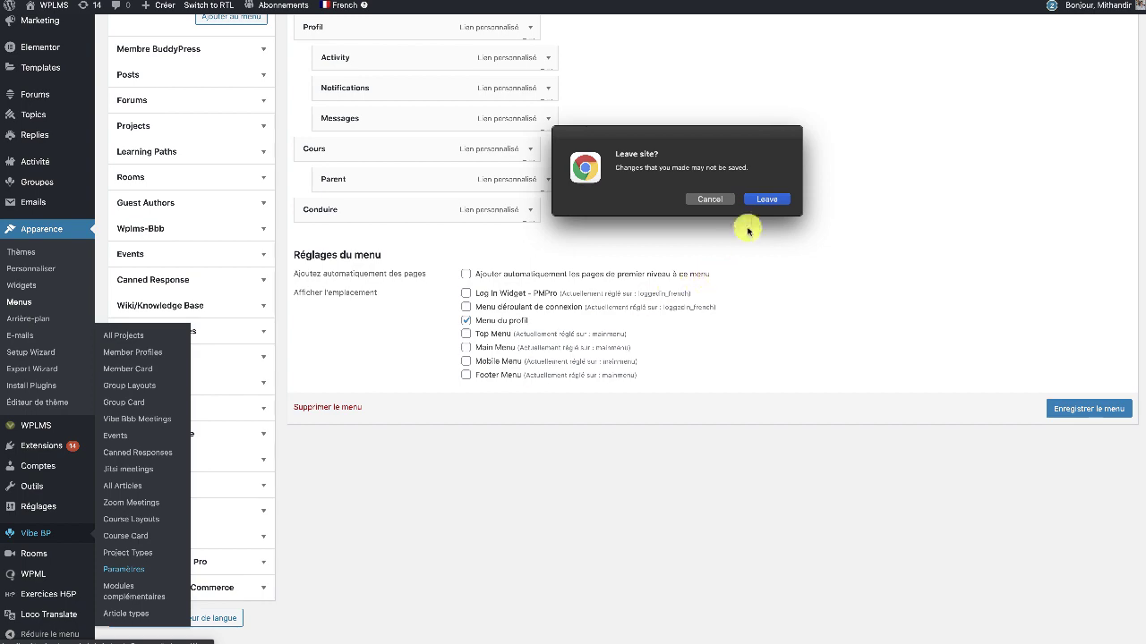
# Step: Leave the menu page, dismiss the Elementor notice, and refresh the BuddyPress navigation
pyautogui.click(759, 198)
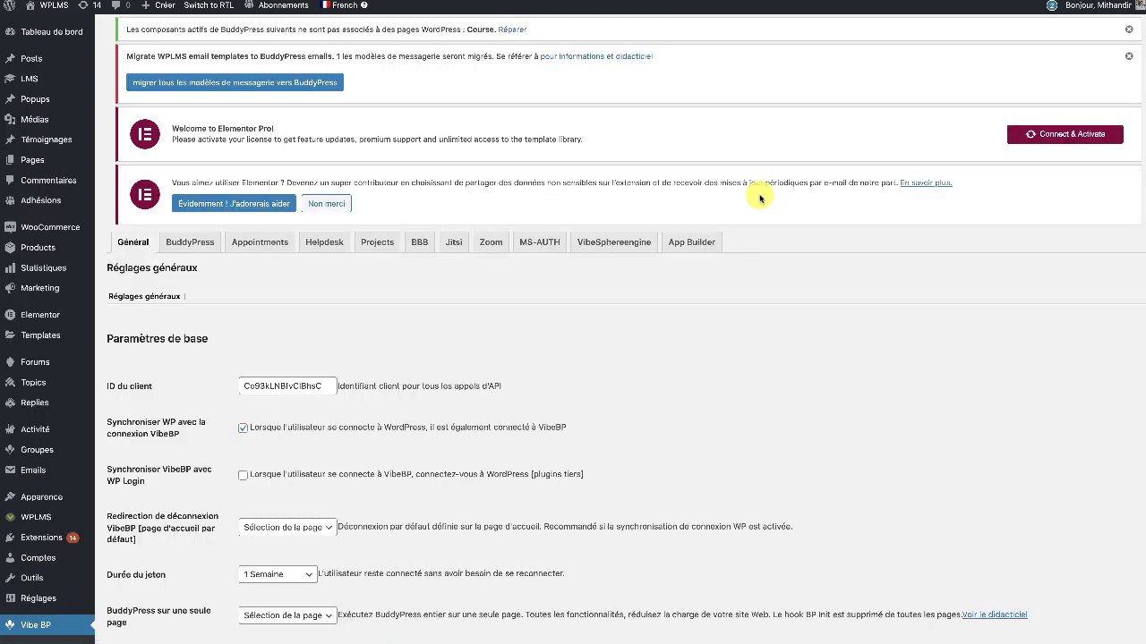
pyautogui.click(261, 205)
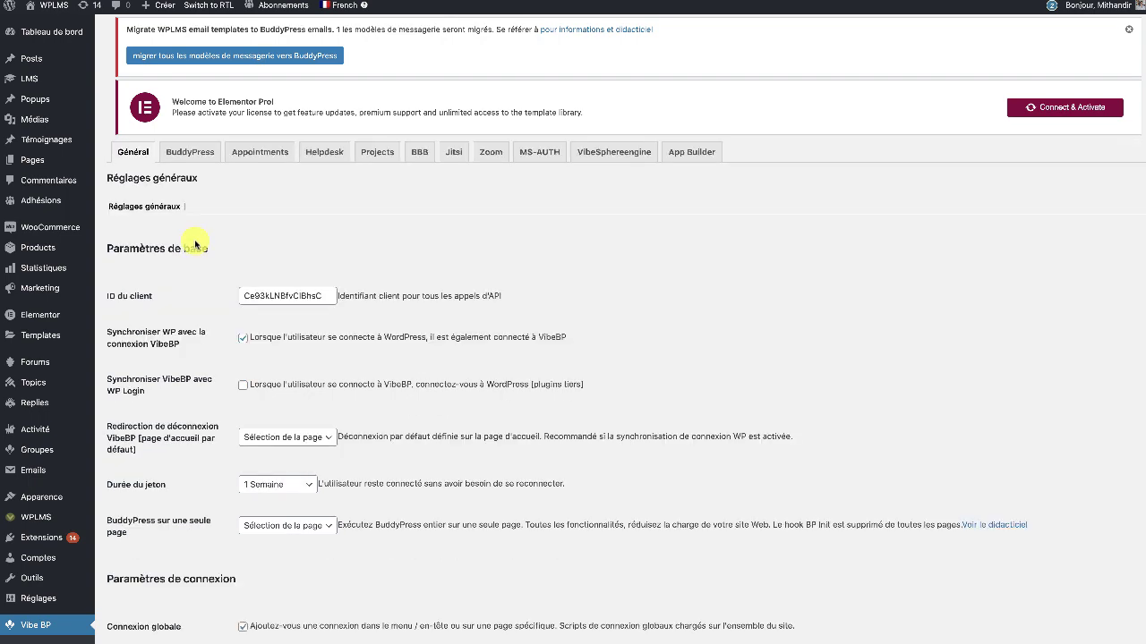
pyautogui.click(178, 153)
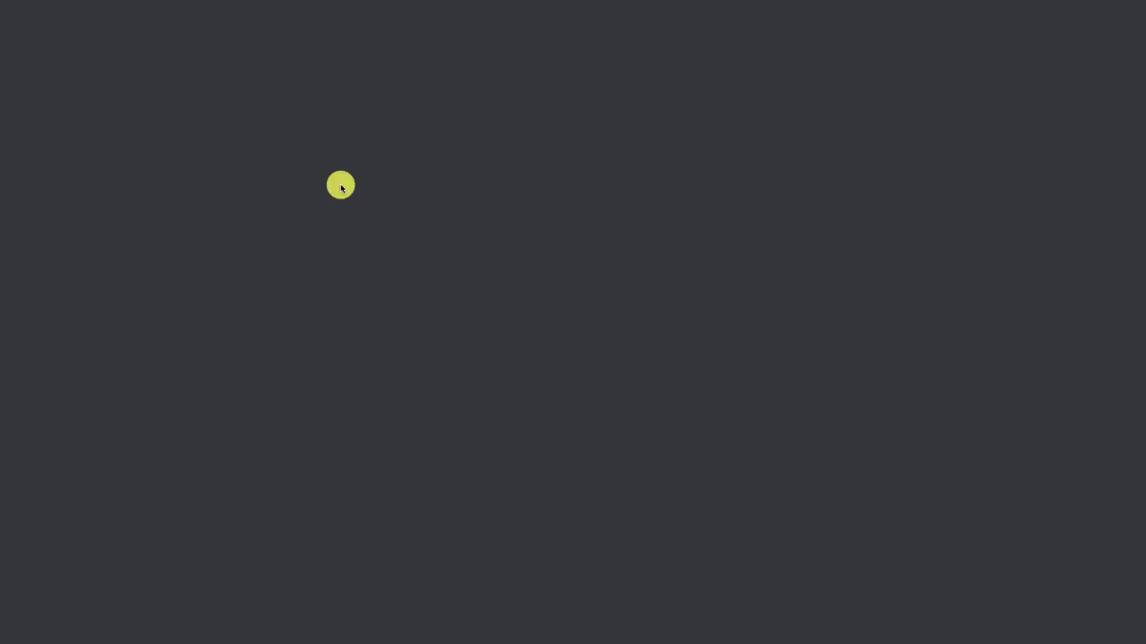
pyautogui.click(341, 184)
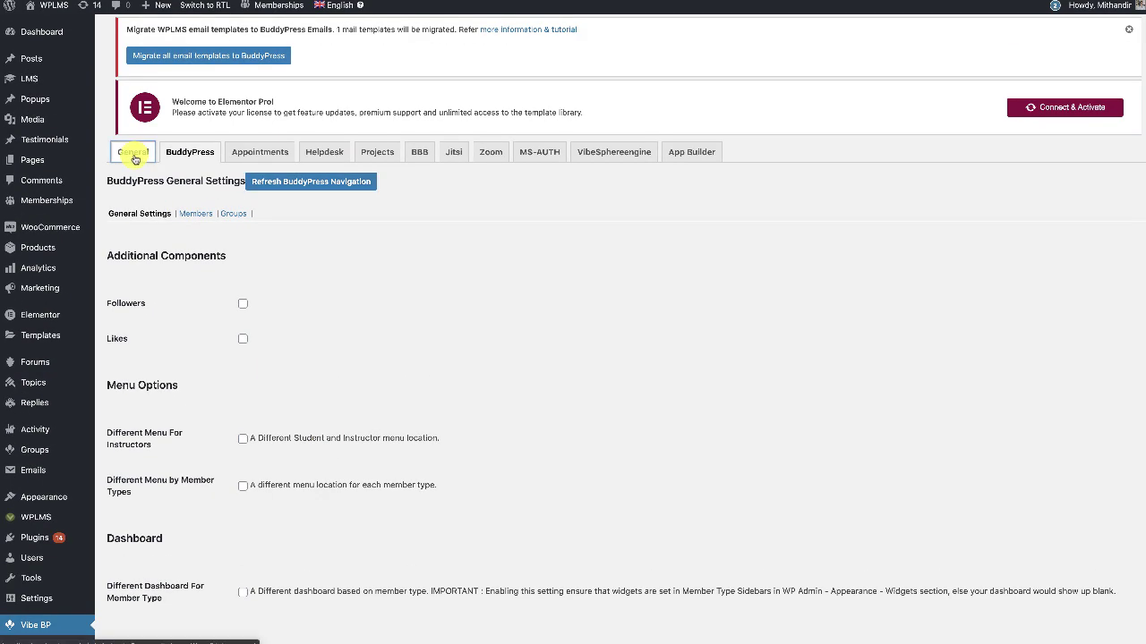
# Step: On the General tab, keep BuddyPress on Single Page set to app
pyautogui.click(135, 158)
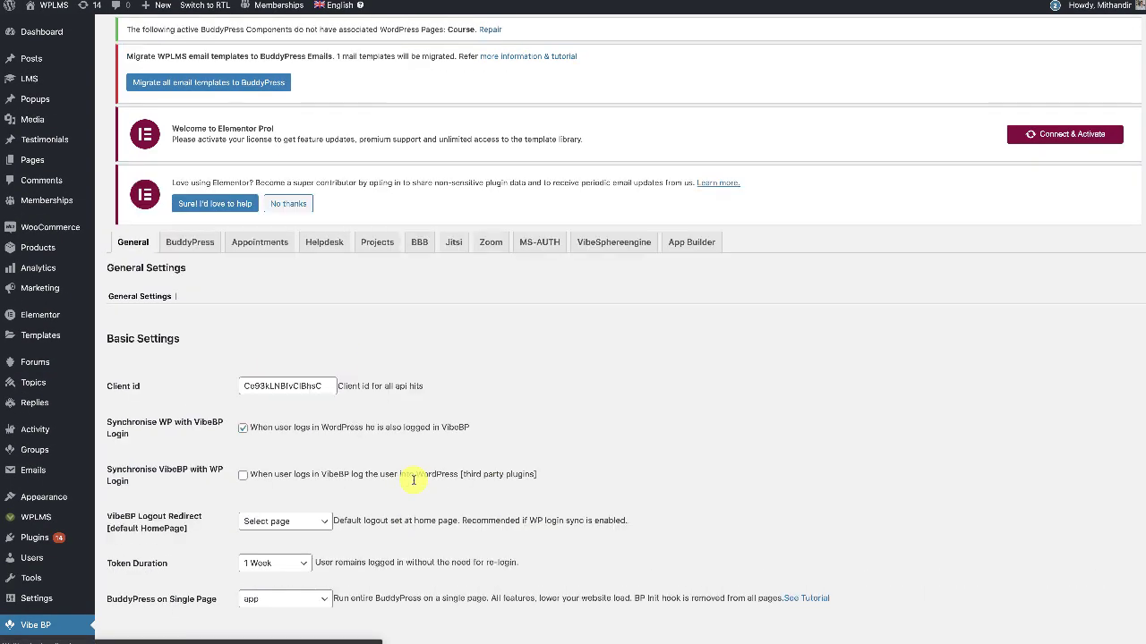
pyautogui.scroll(-2, 424, 501)
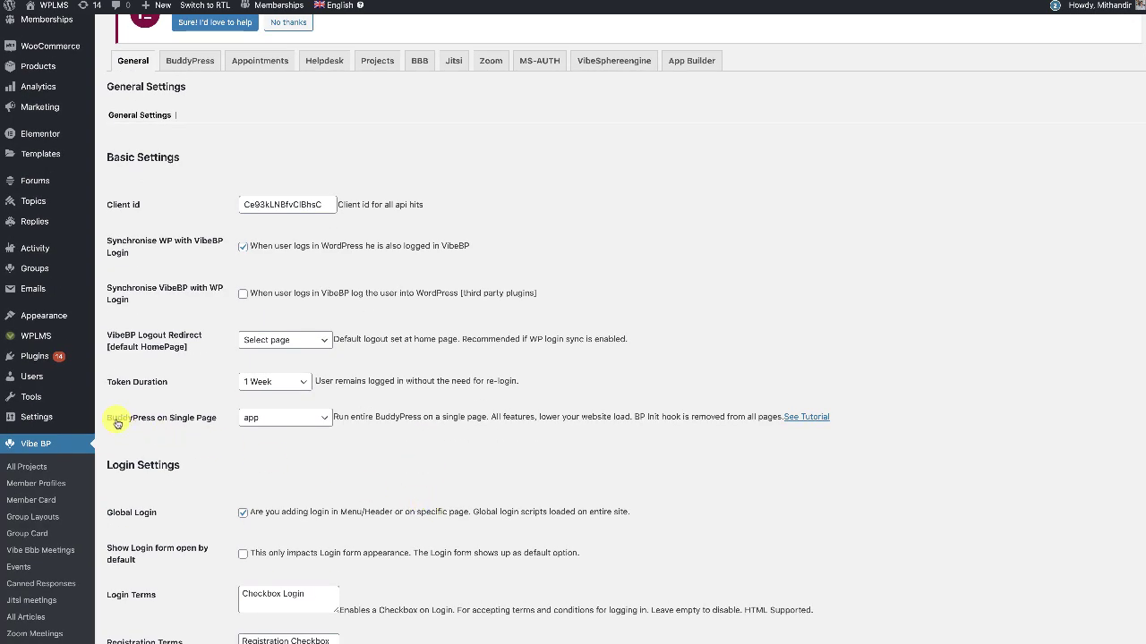
pyautogui.scroll(-1, 118, 423)
pyautogui.moveTo(117, 328); pyautogui.dragTo(232, 422)
pyautogui.click(346, 374)
pyautogui.click(247, 329)
pyautogui.click(247, 343)
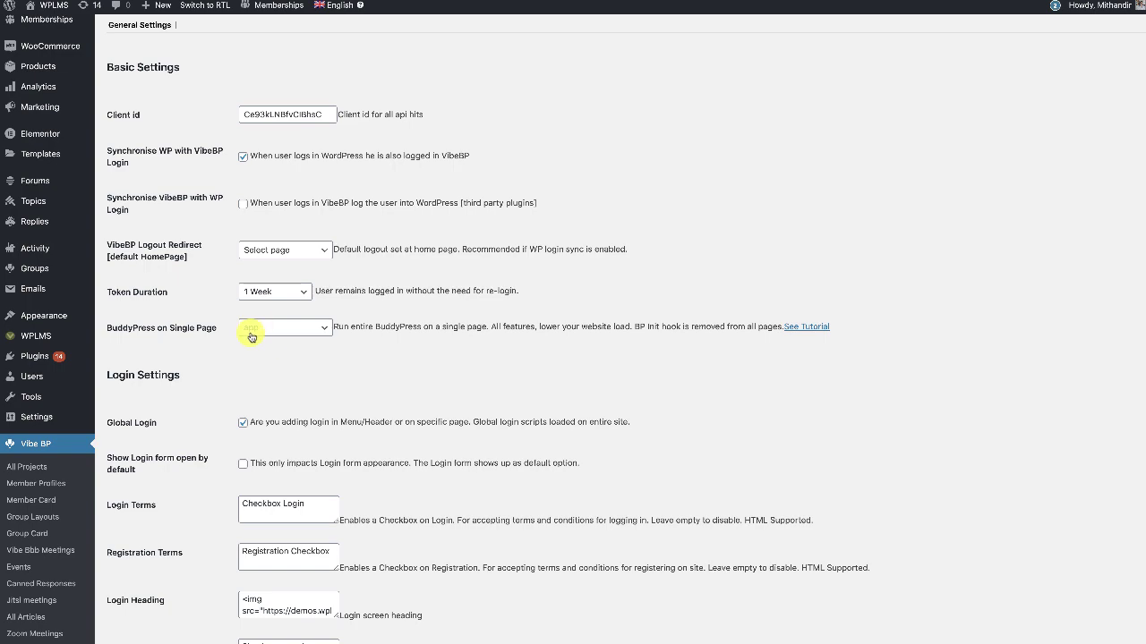
pyautogui.scroll(2, 116, 246)
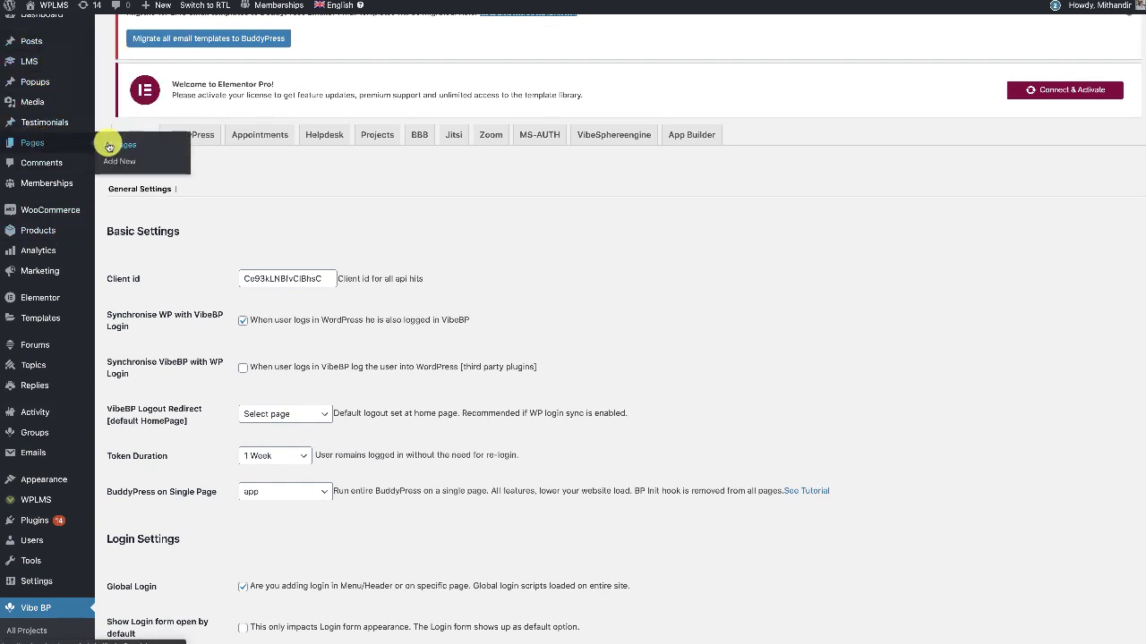
# Step: Open the app page for editing from All Pages
pyautogui.click(108, 146)
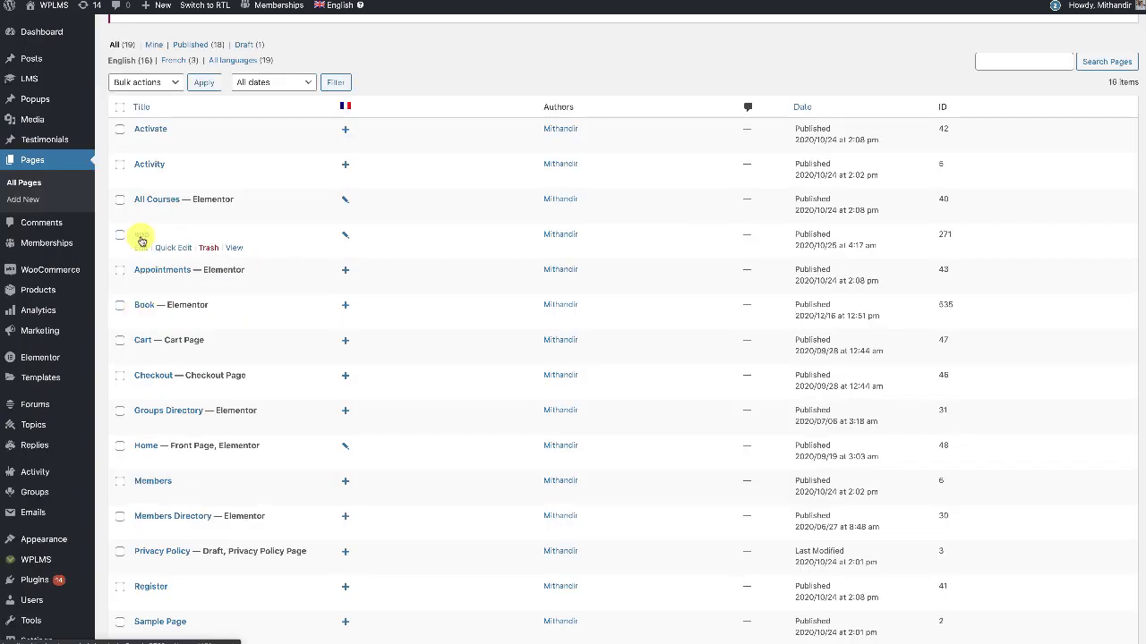
pyautogui.click(142, 250)
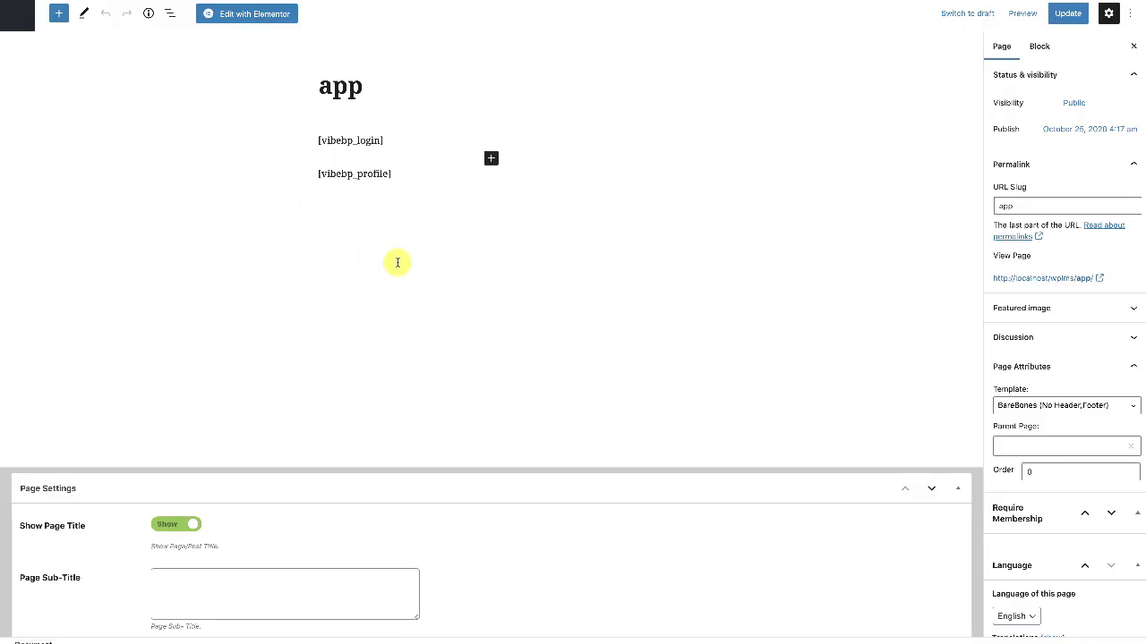
pyautogui.scroll(-3, 1011, 309)
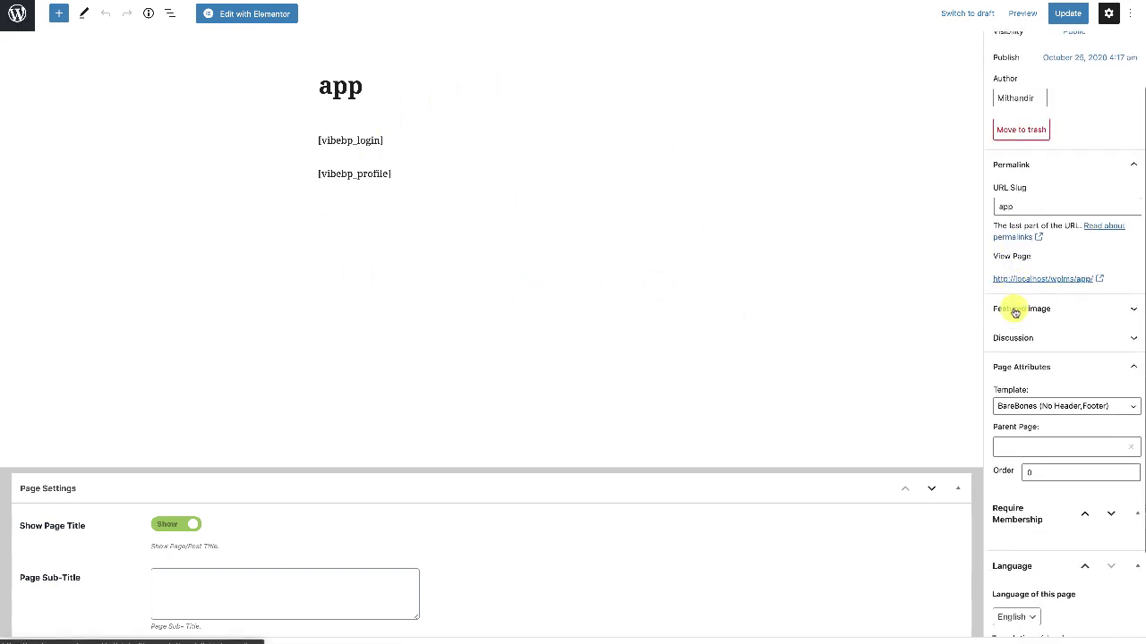
pyautogui.scroll(2, 1015, 309)
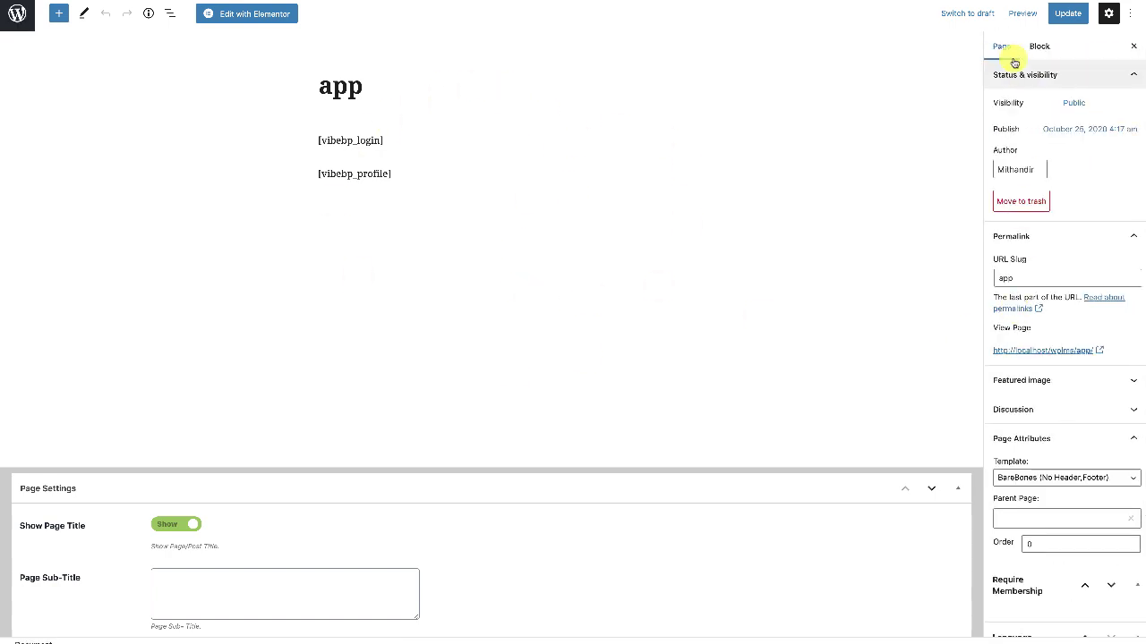
pyautogui.click(1020, 438)
# Step: Check the app page's language and translations, then exit to the French pages list
pyautogui.scroll(-1, 1030, 491)
pyautogui.click(1029, 501)
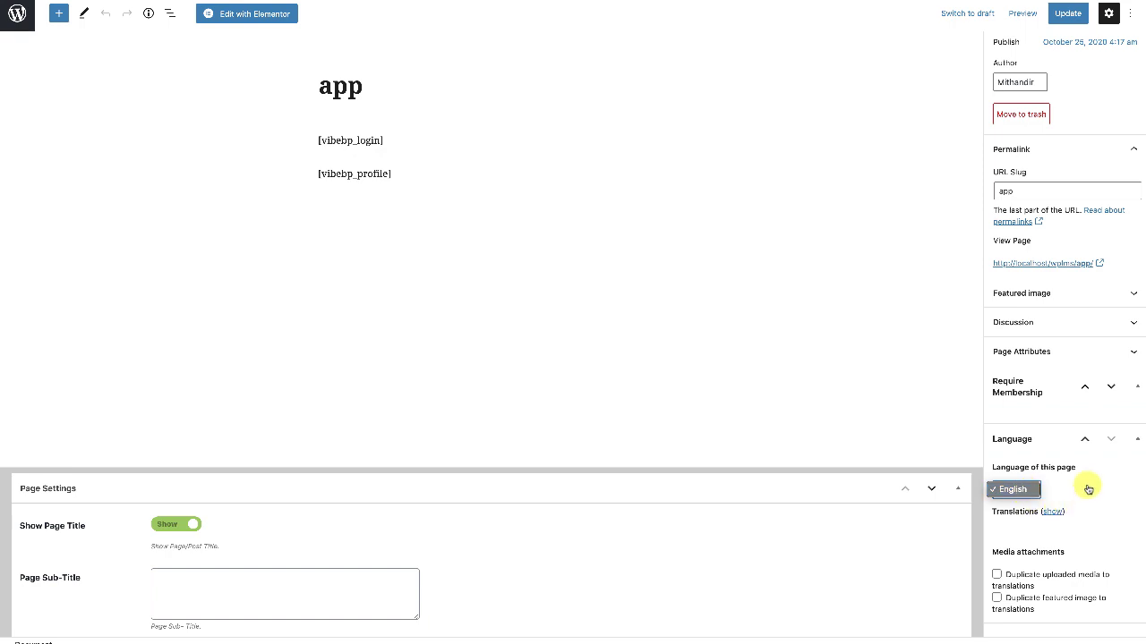
pyautogui.click(1072, 554)
pyautogui.click(1051, 512)
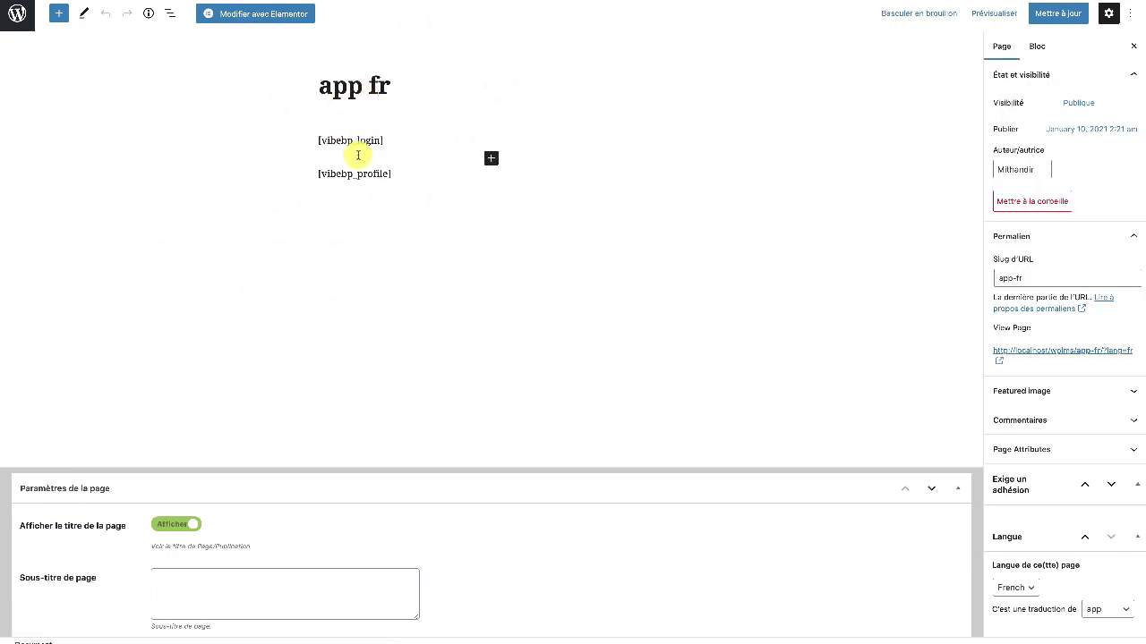
pyautogui.click(20, 13)
pyautogui.scroll(-4, 152, 157)
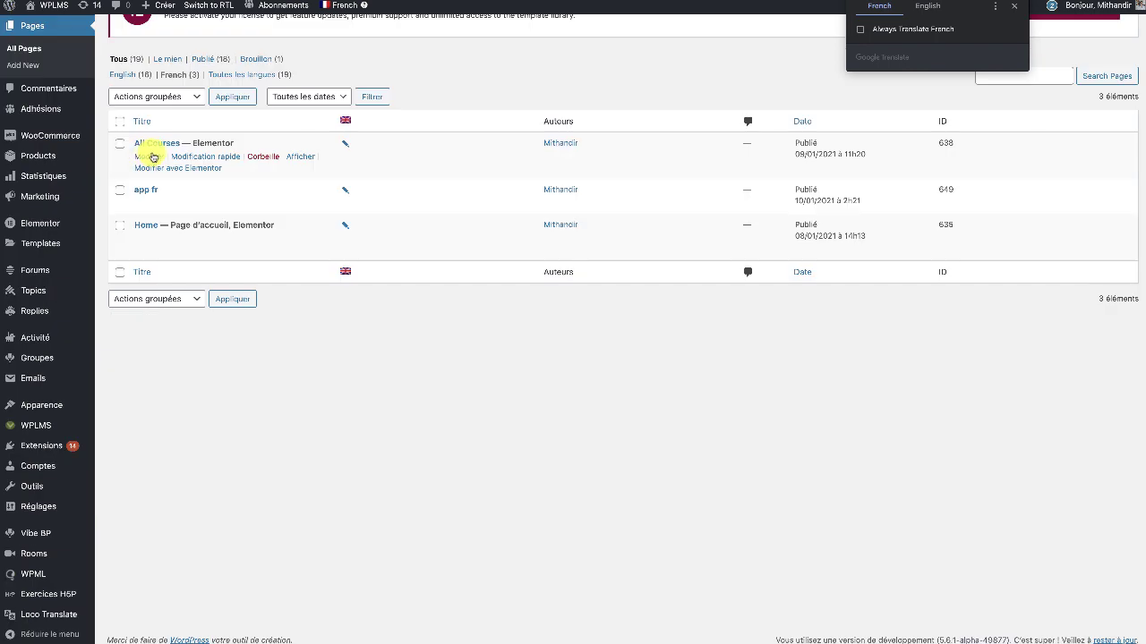
# Step: Open the French All Courses page in the block editor, then exit to the WPLMS dashboard
pyautogui.click(145, 157)
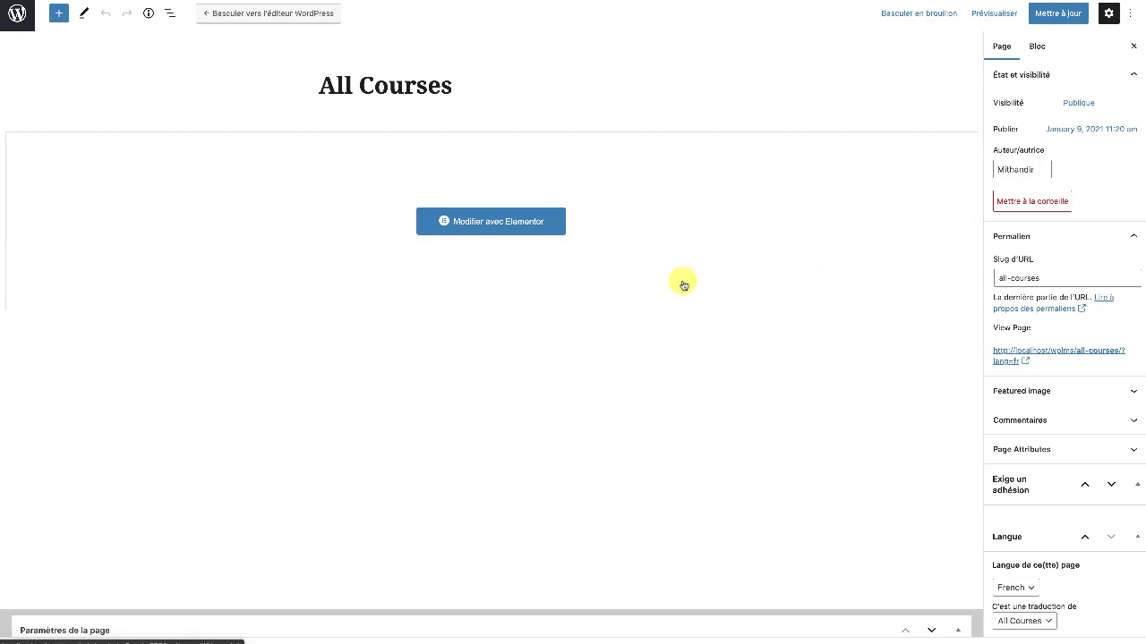
pyautogui.click(642, 246)
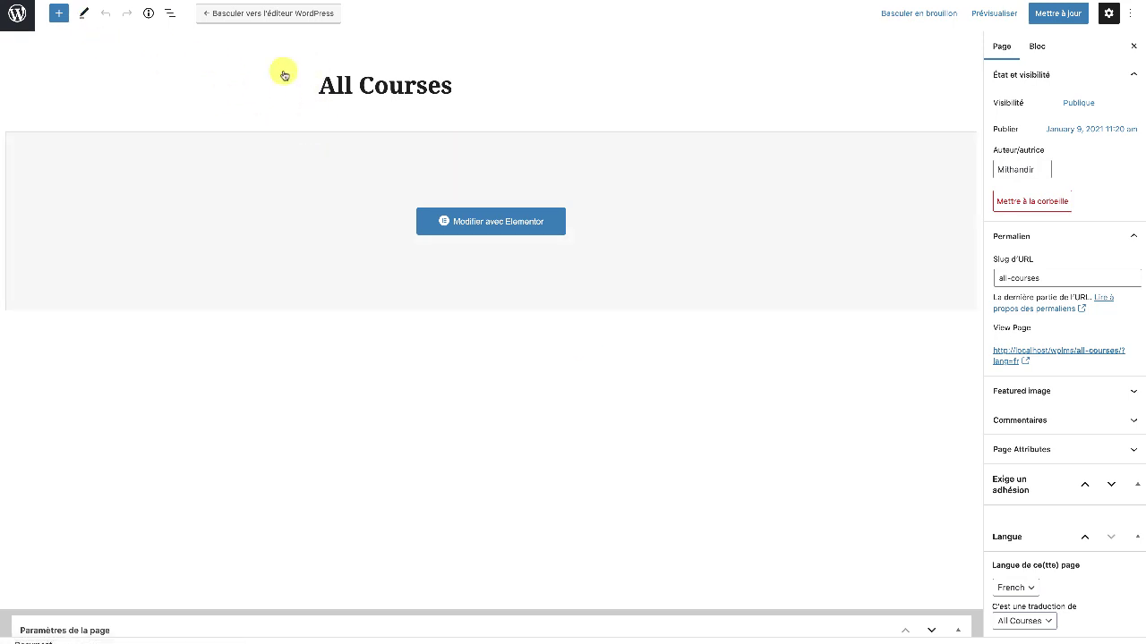
pyautogui.click(19, 7)
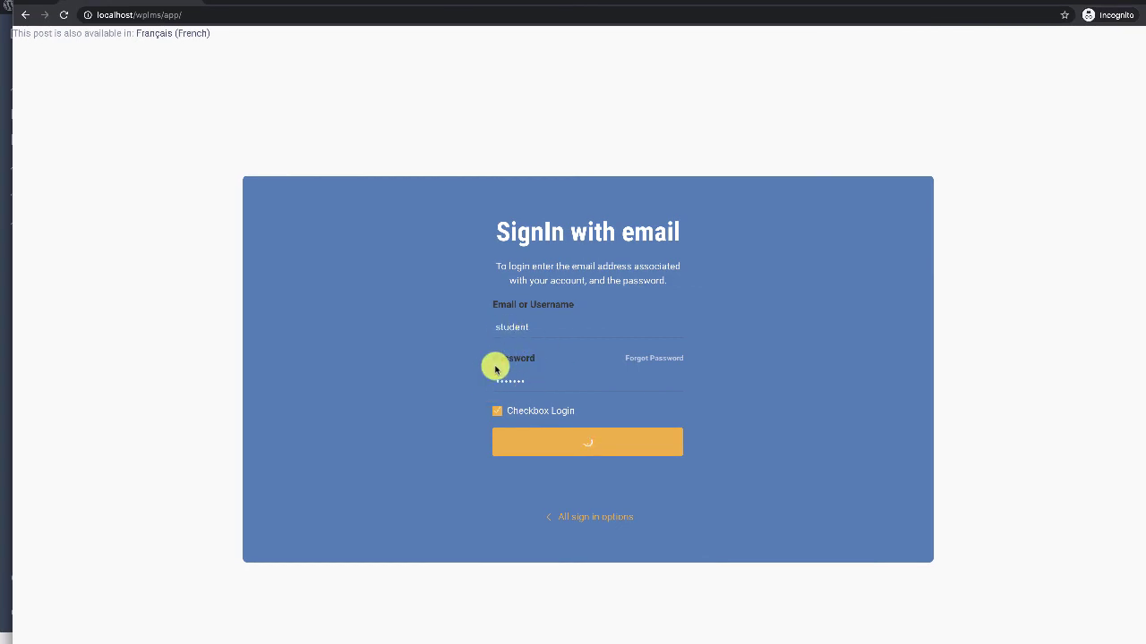
# Step: Sign in as the student and reload the dashboard in French
pyautogui.click(490, 420)
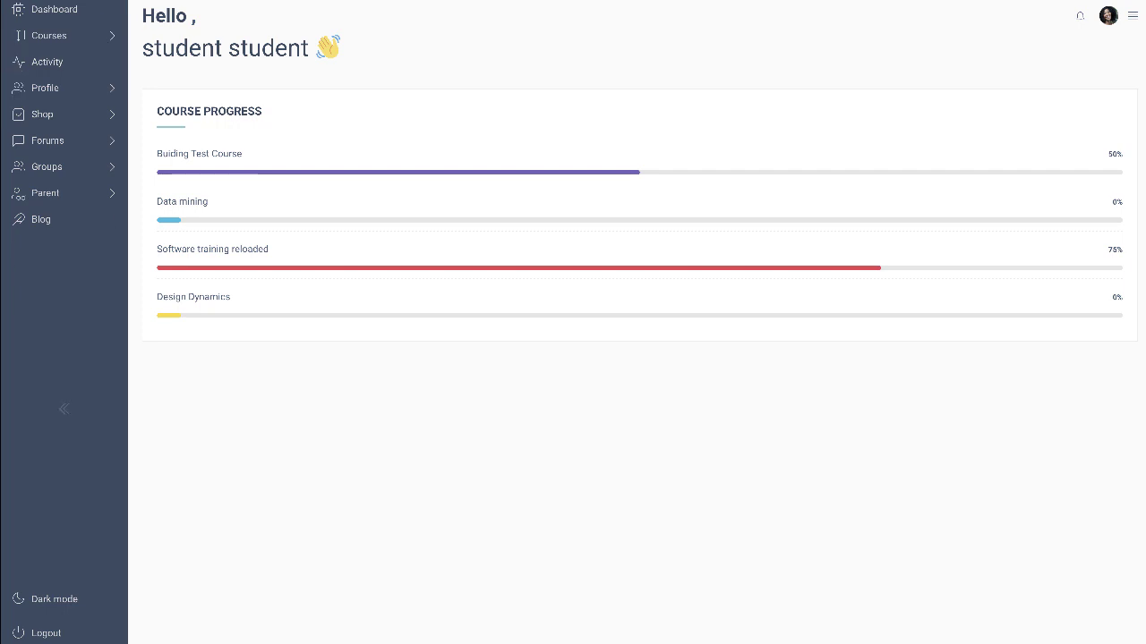
pyautogui.click(239, 0)
pyautogui.press('Return')
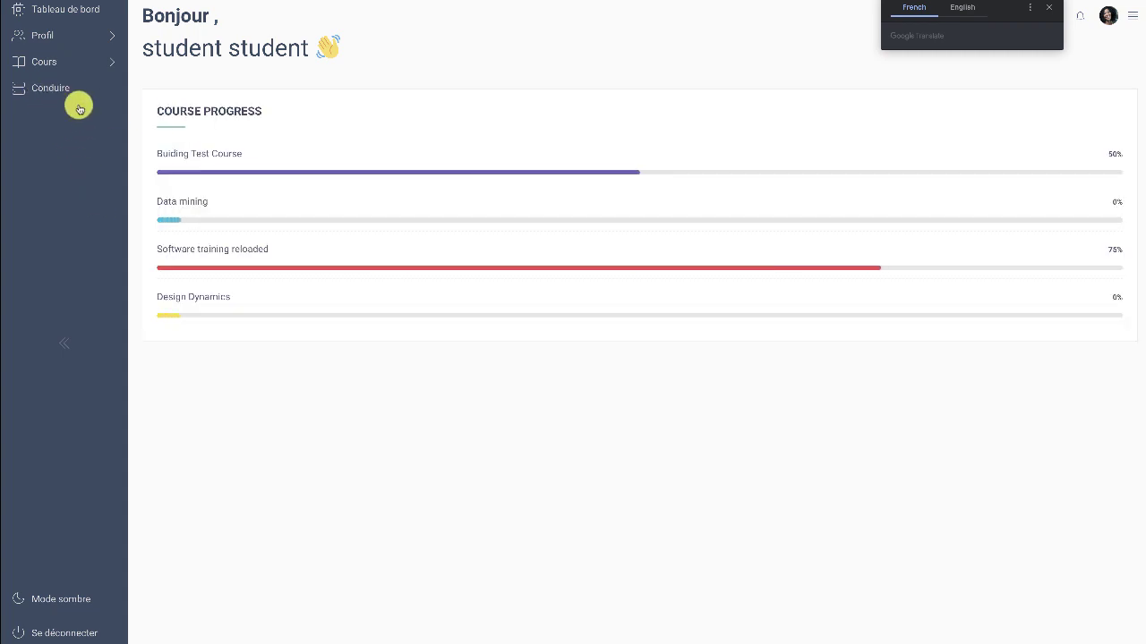
# Step: Open the Cours section, which shows no courses found
pyautogui.click(83, 64)
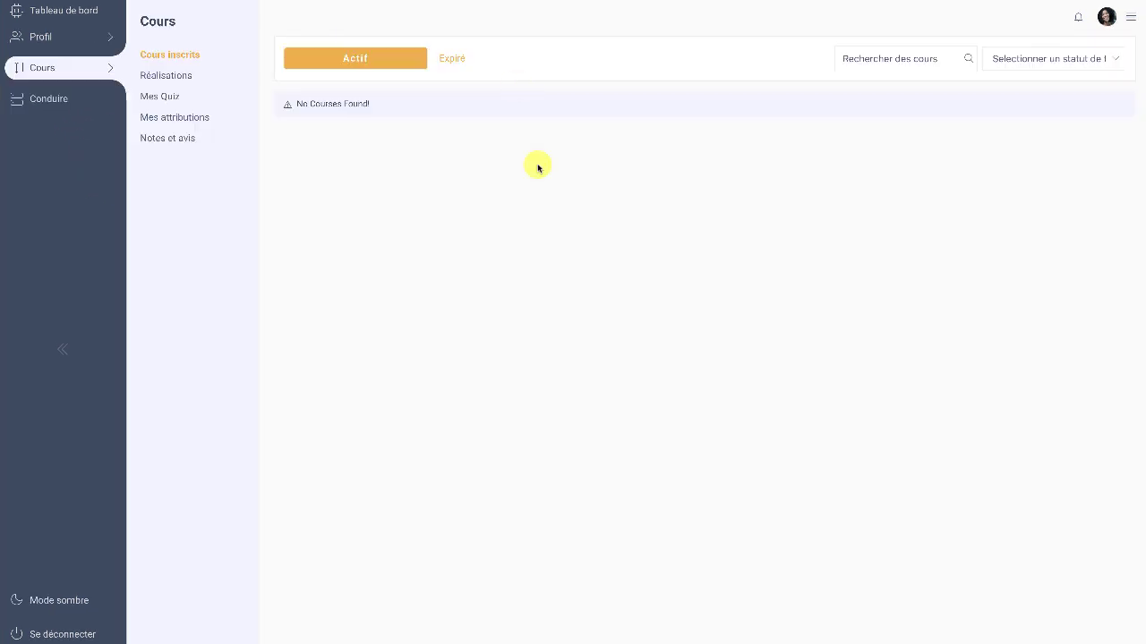
pyautogui.click(110, 67)
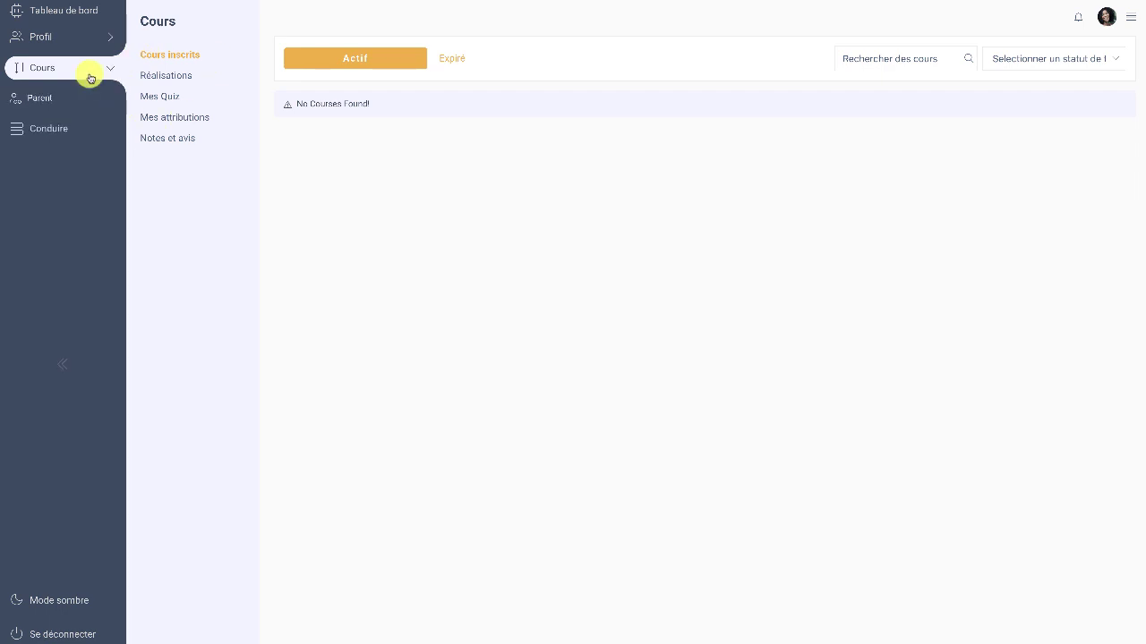
pyautogui.click(89, 77)
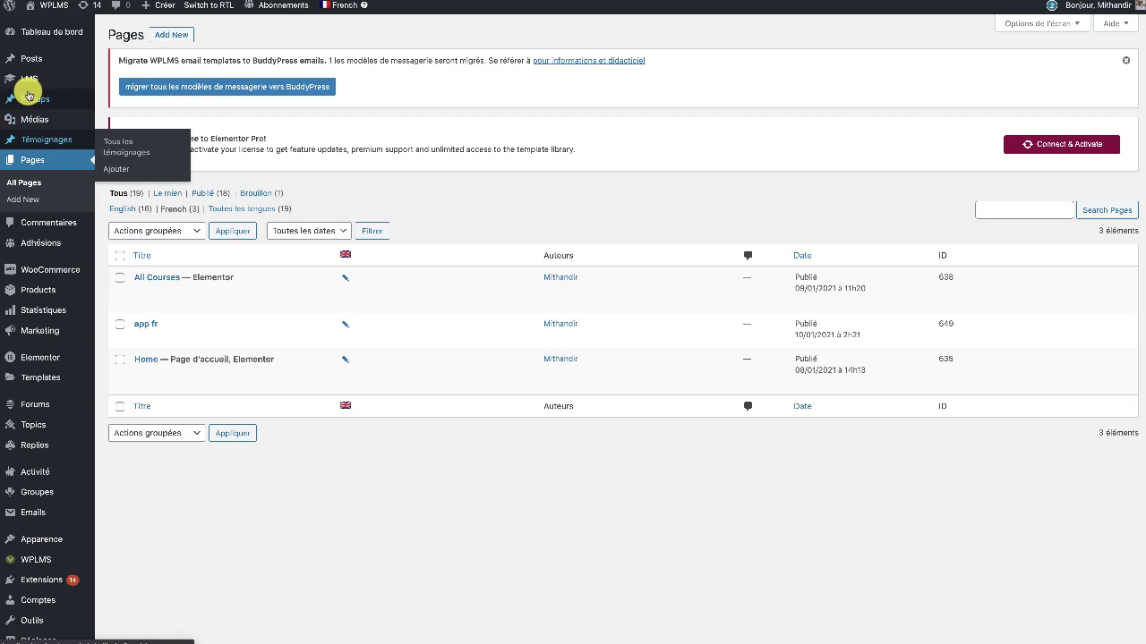
pyautogui.moveTo(122, 80)
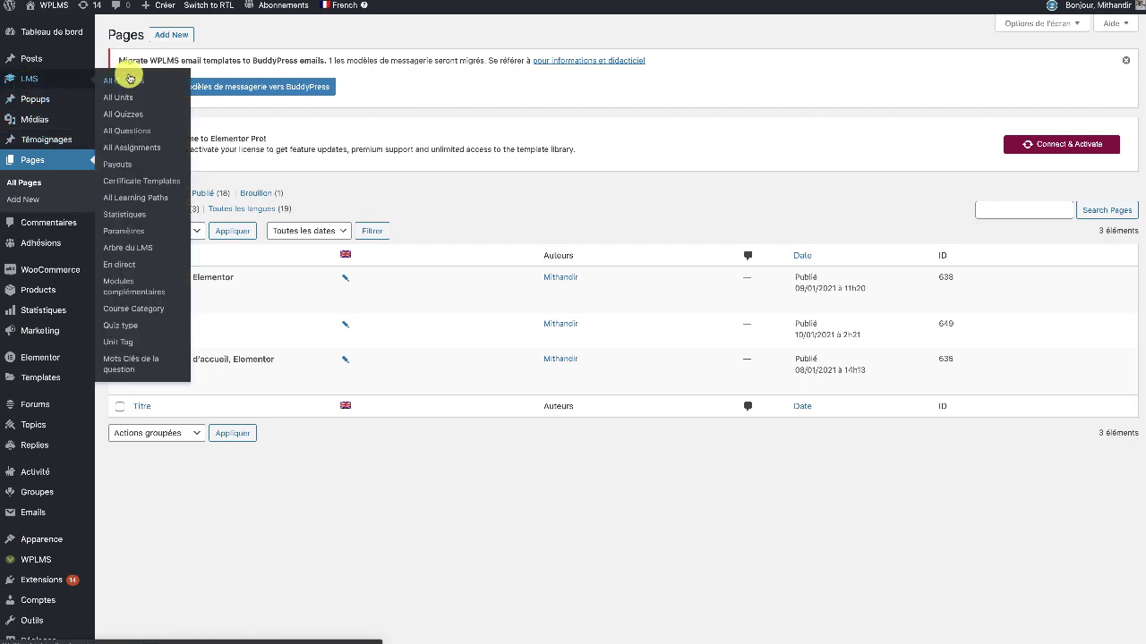
# Step: Open LMS All Courses and filter to the 13 English courses to review French translation status
pyautogui.click(129, 80)
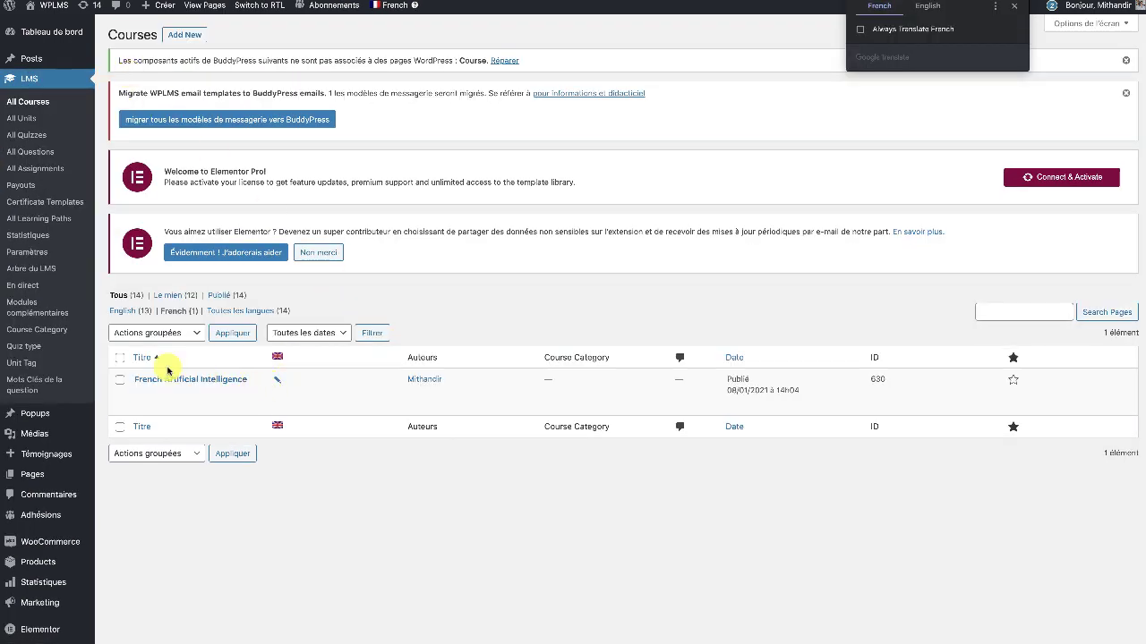
pyautogui.scroll(-2, 427, 366)
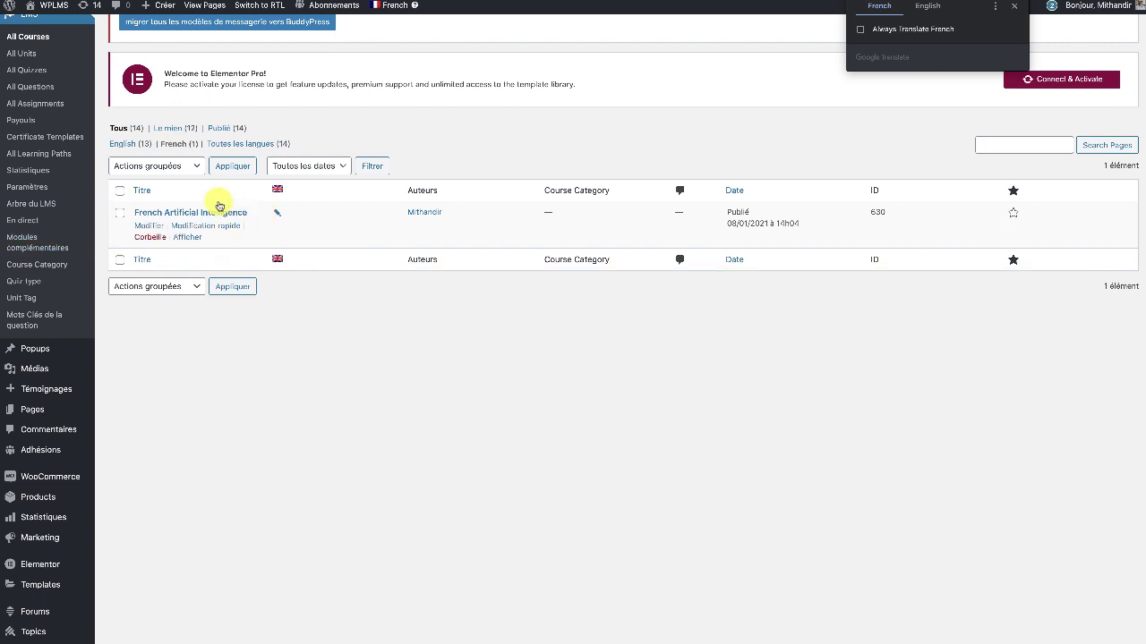
pyautogui.click(126, 146)
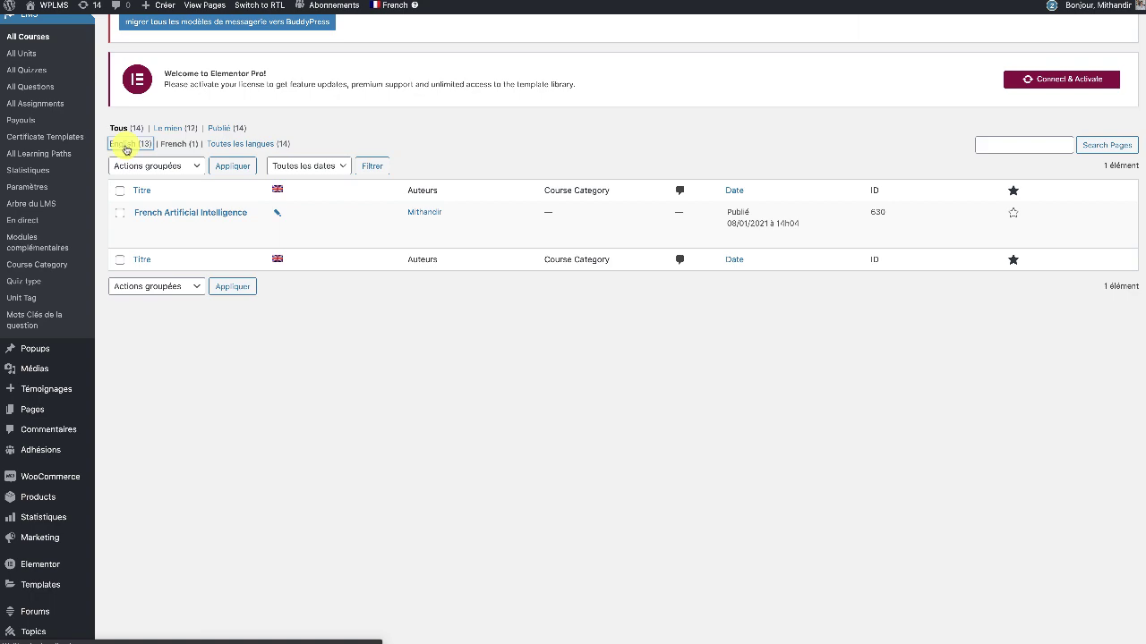
pyautogui.scroll(-2, 427, 402)
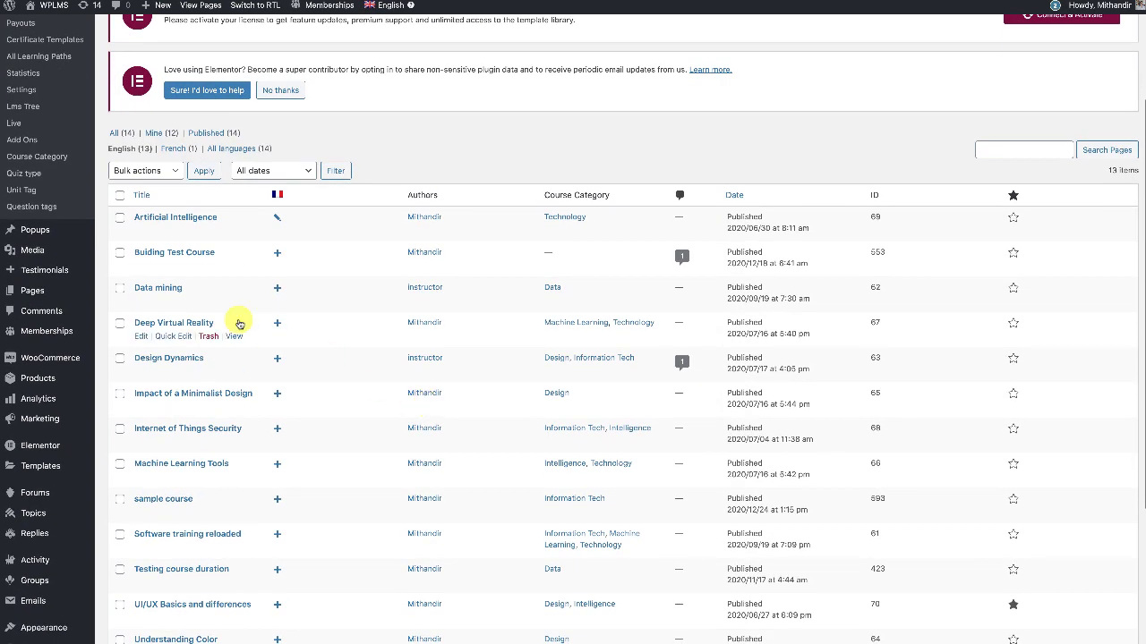
pyautogui.scroll(-1, 199, 227)
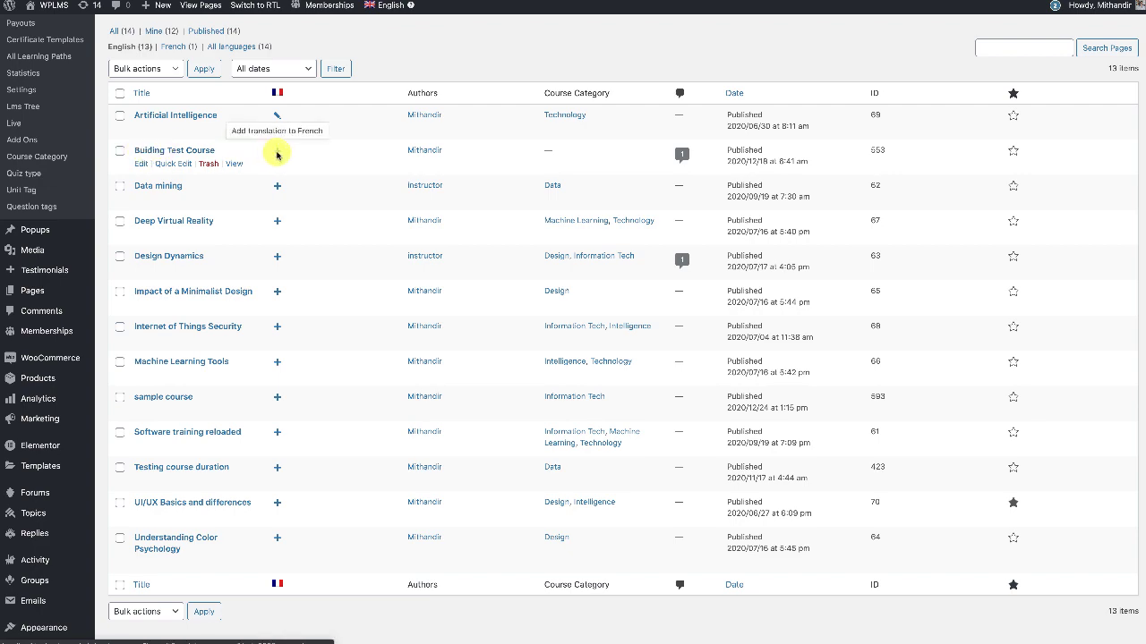
pyautogui.scroll(1, 278, 156)
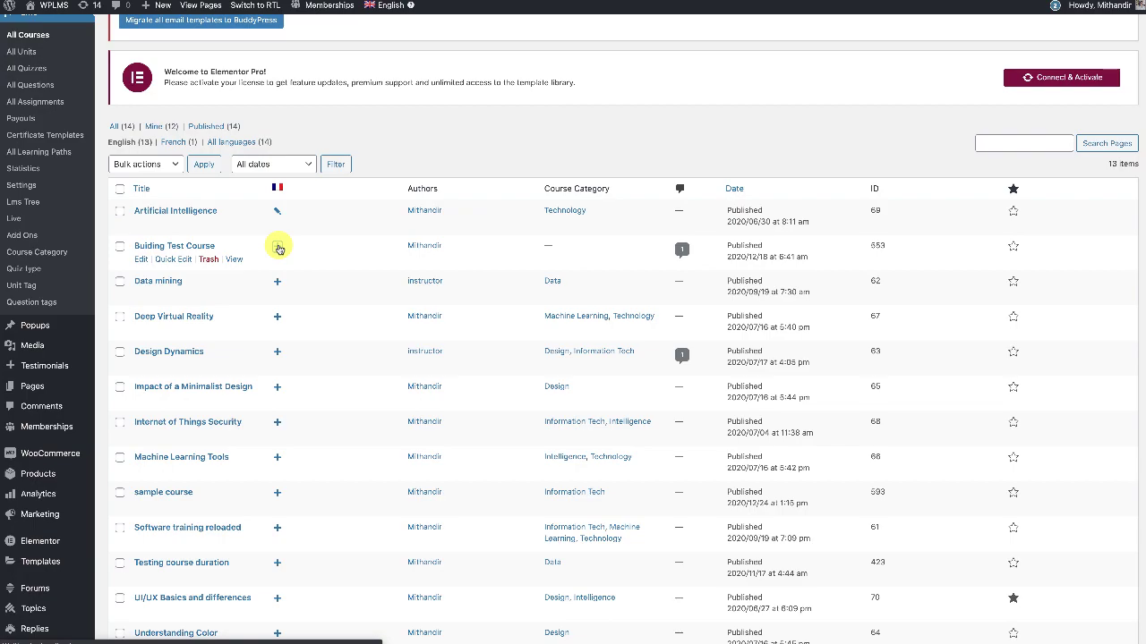
# Step: Translate Building Test Course to French with copied English content, titled 'Buiding Test Course french', and publish
pyautogui.click(279, 249)
pyautogui.scroll(-2, 282, 343)
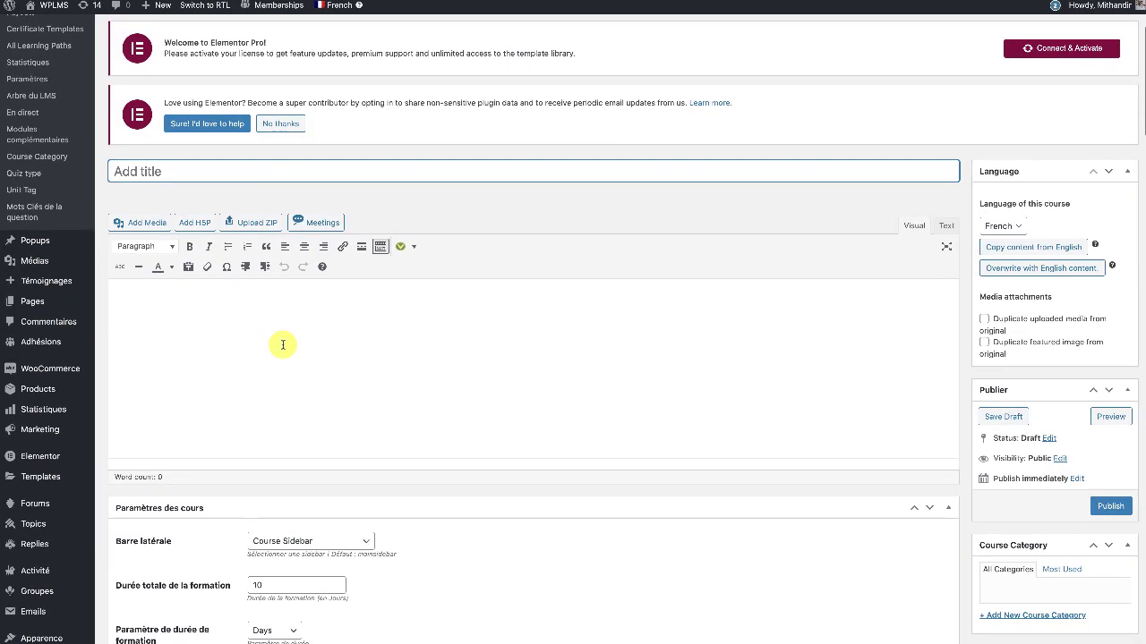
pyautogui.scroll(-3, 283, 345)
pyautogui.scroll(-6, 907, 430)
pyautogui.scroll(2, 912, 427)
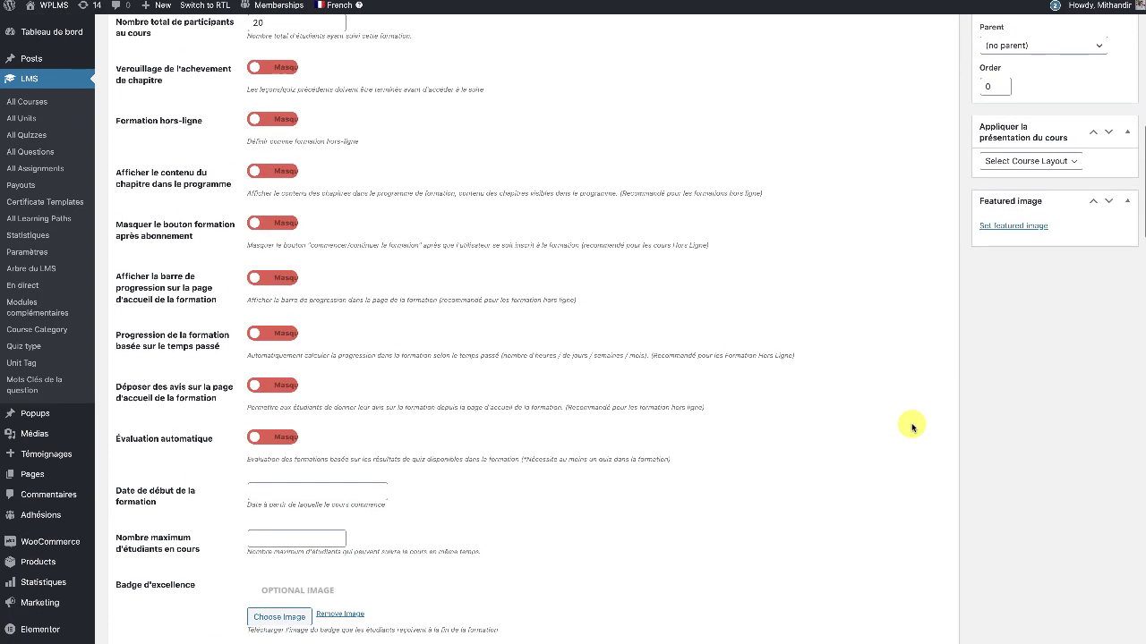
pyautogui.scroll(8, 910, 427)
pyautogui.click(1031, 221)
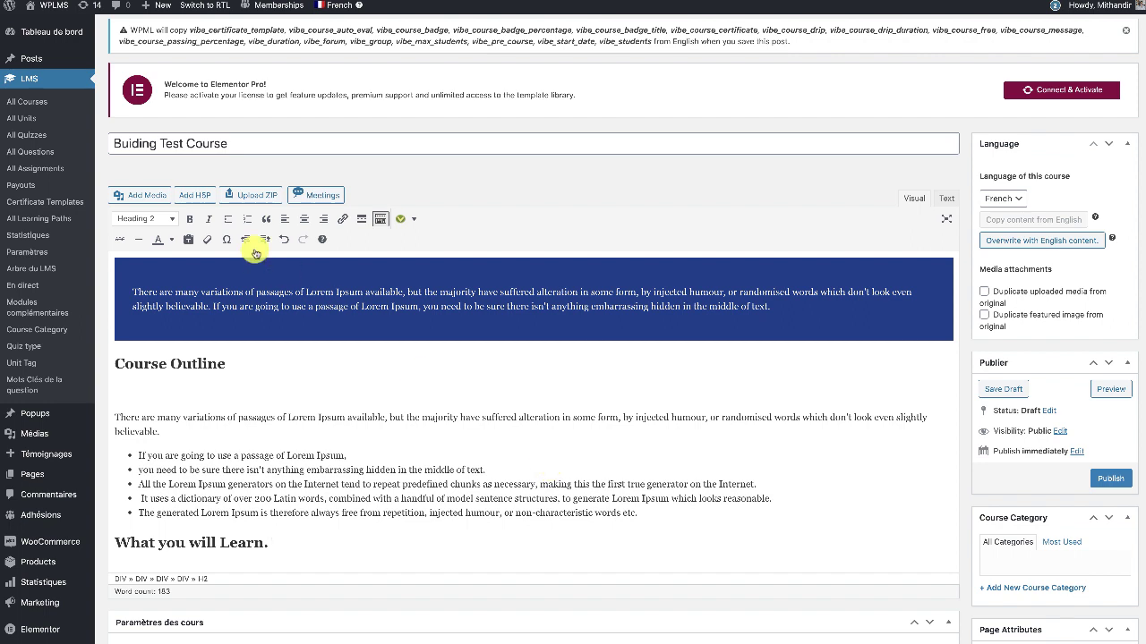
pyautogui.click(258, 146)
pyautogui.write('french')
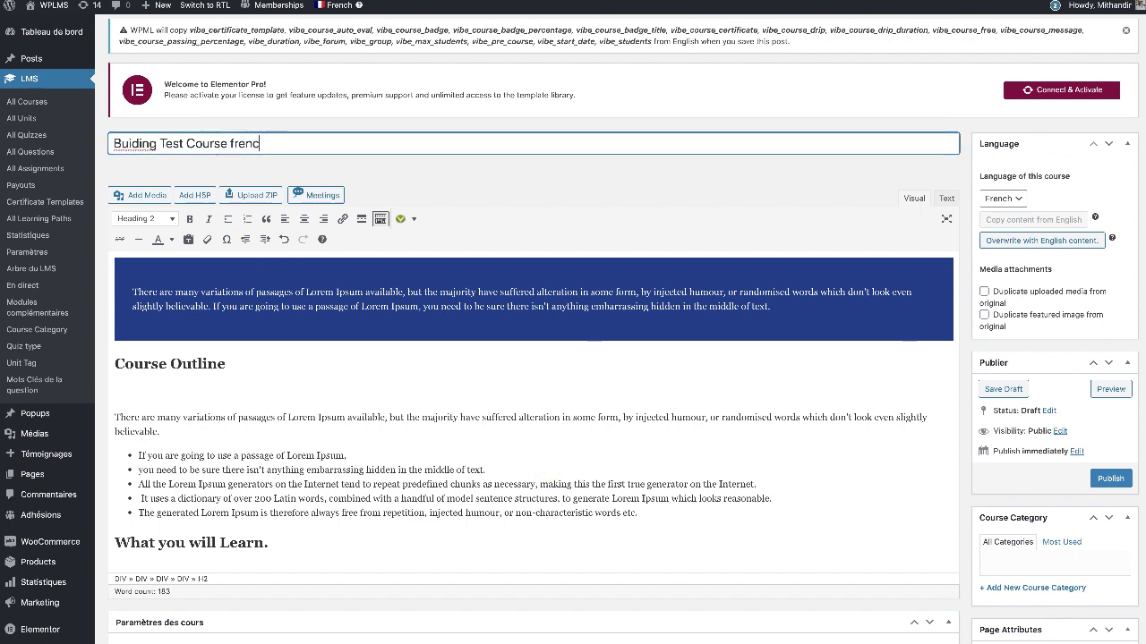
pyautogui.click(1109, 478)
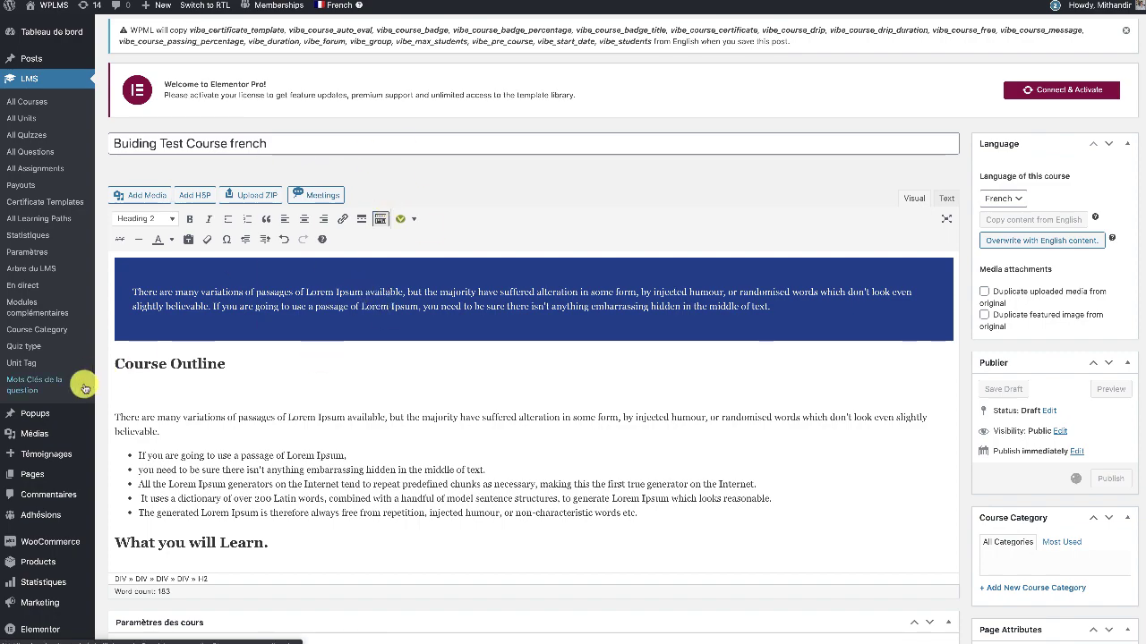
pyautogui.scroll(-2, 45, 403)
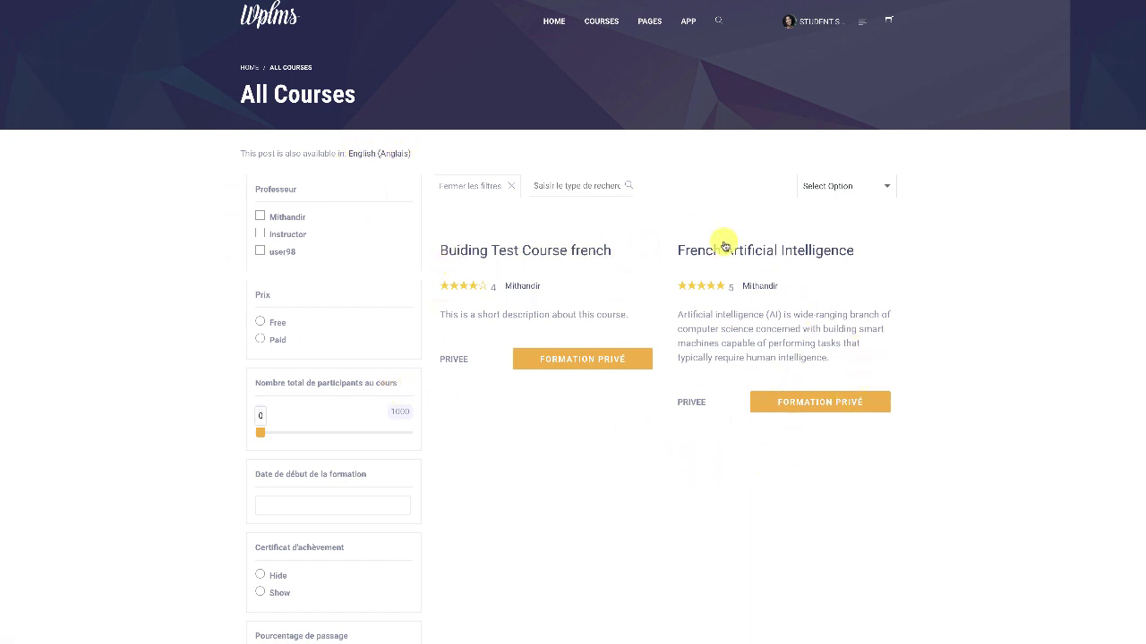
# Step: Switch the All Courses page to English, showing sample course and Buiding Test Course, then back to Français
pyautogui.click(377, 157)
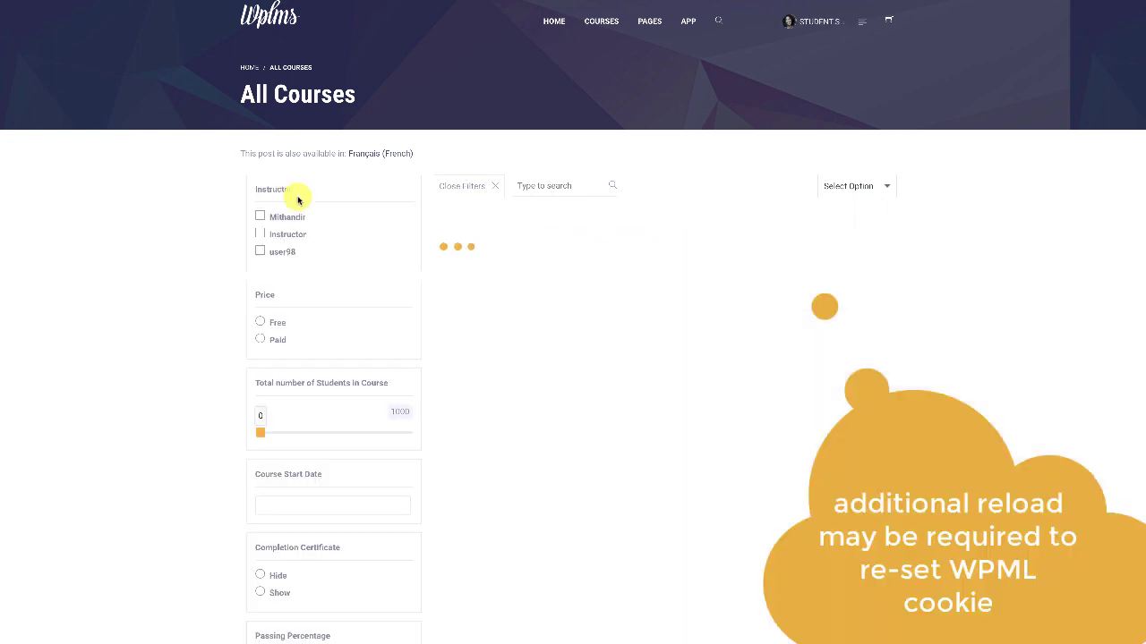
pyautogui.scroll(-9, 776, 472)
pyautogui.scroll(9, 776, 468)
pyautogui.click(365, 158)
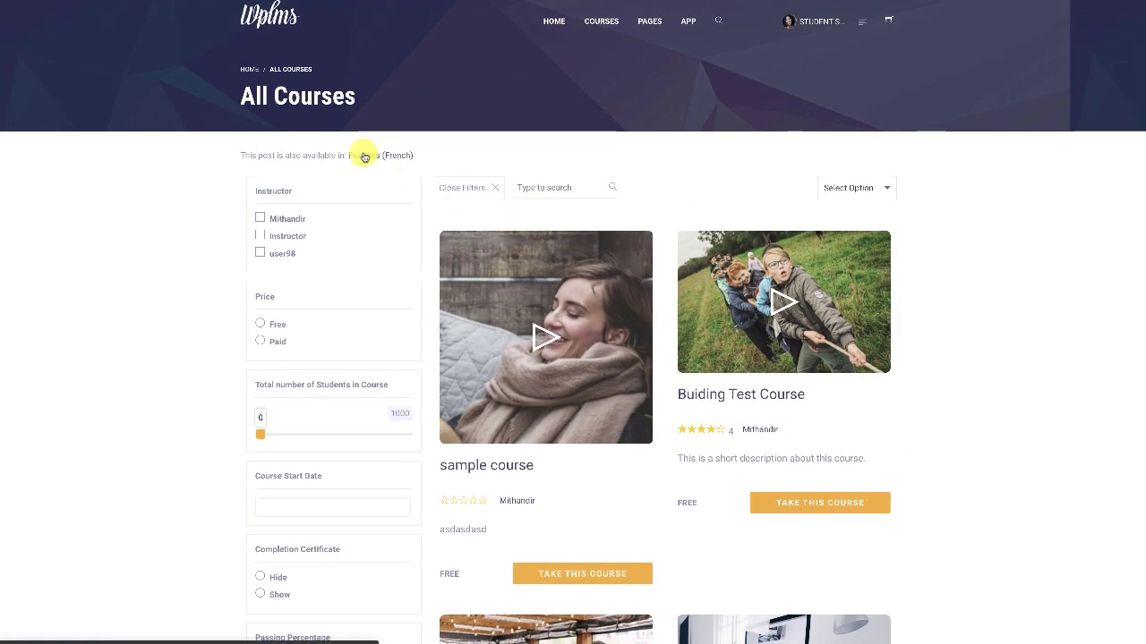